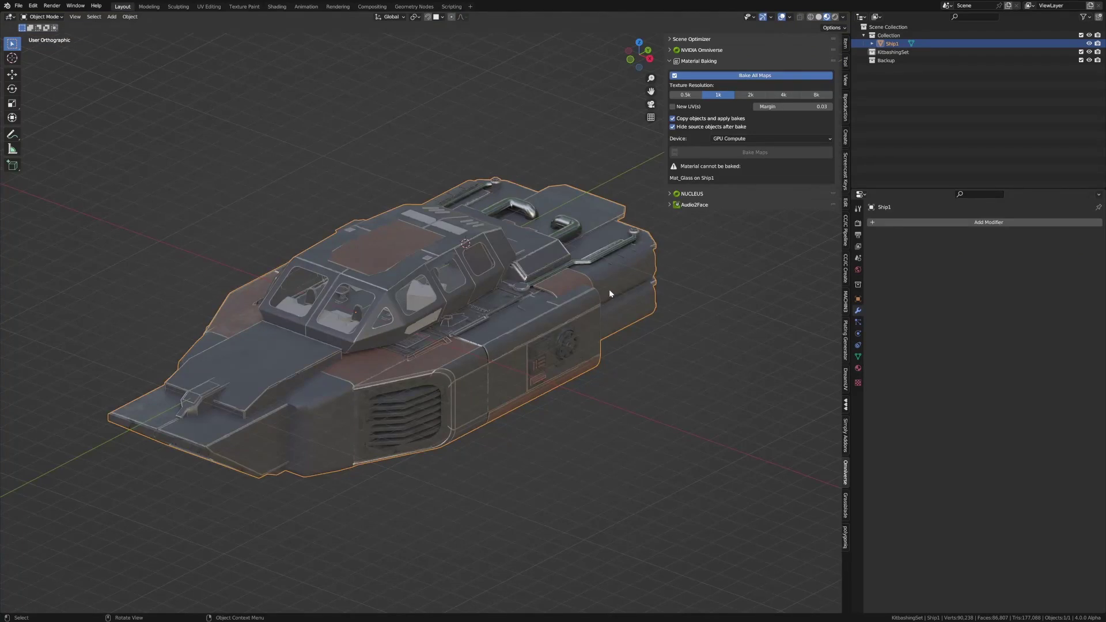
{"action": "left_click", "coordinate": [671, 62]}
{"action": "left_click", "coordinate": [671, 72]}
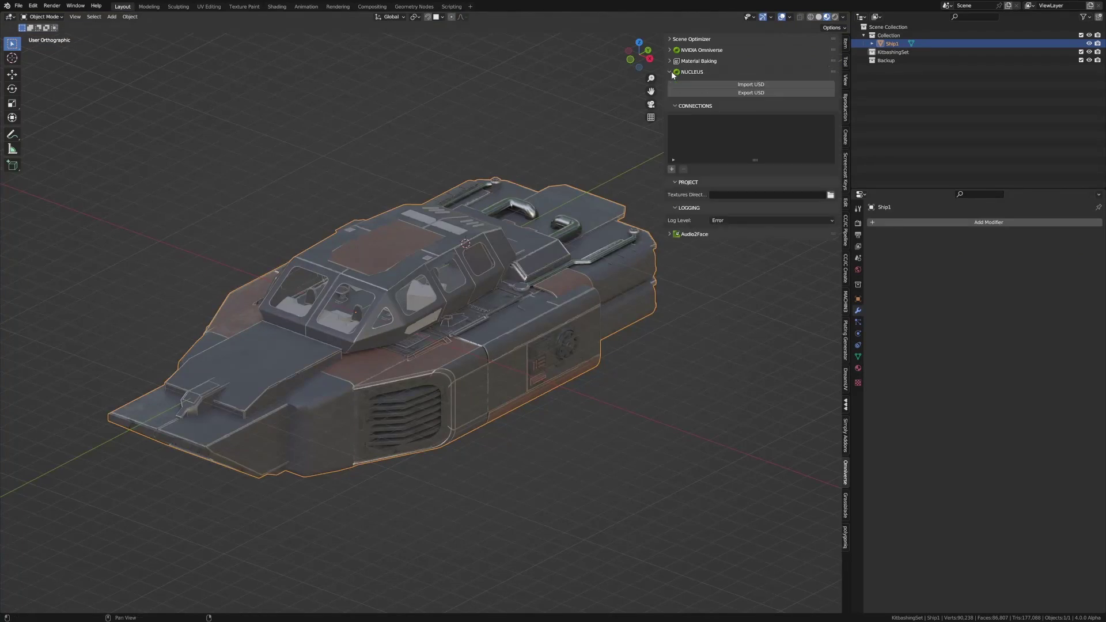
{"action": "left_click", "coordinate": [729, 91]}
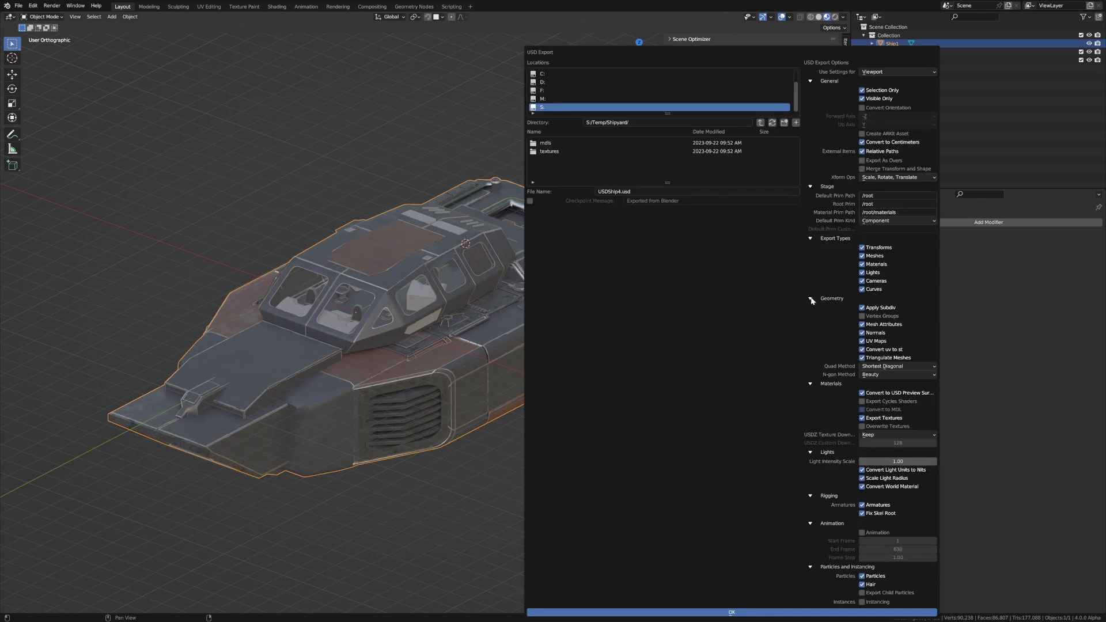
{"action": "key", "text": "Escape"}
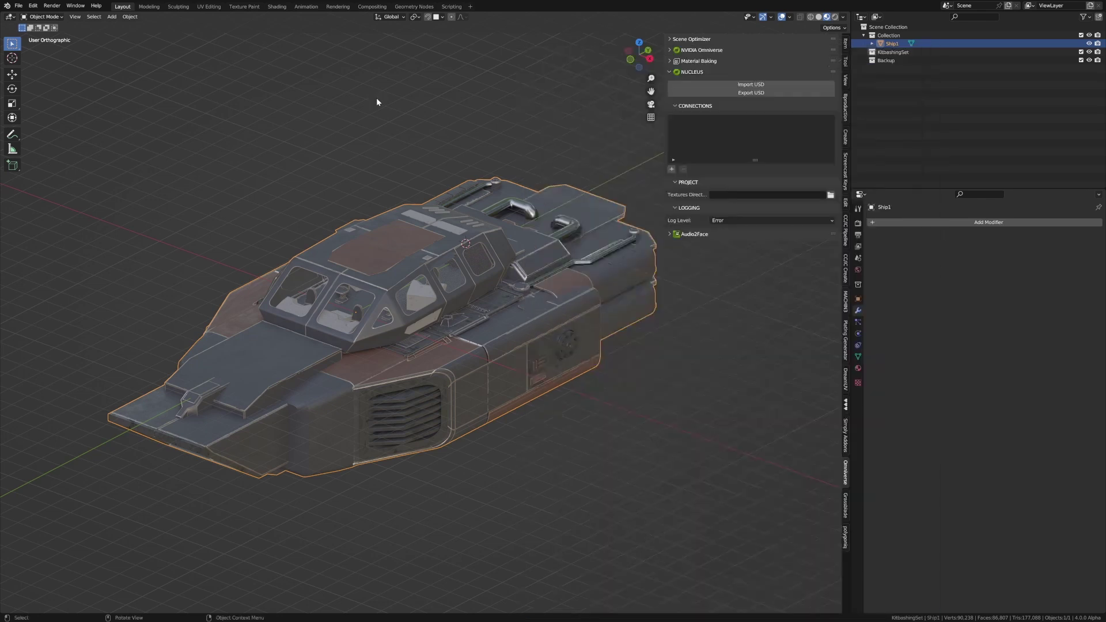
Set up a Universal Scene Description export with file name number 1 and material prim path /root/Looks
{"action": "left_click", "coordinate": [19, 5]}
{"action": "mouse_move", "coordinate": [35, 132]}
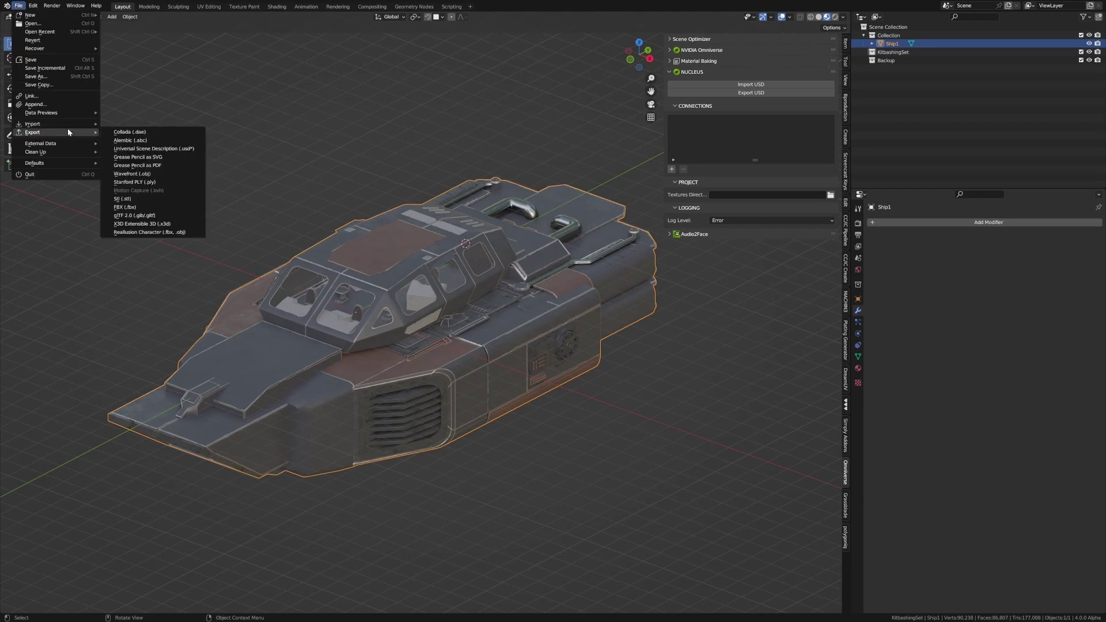
{"action": "left_click", "coordinate": [144, 150]}
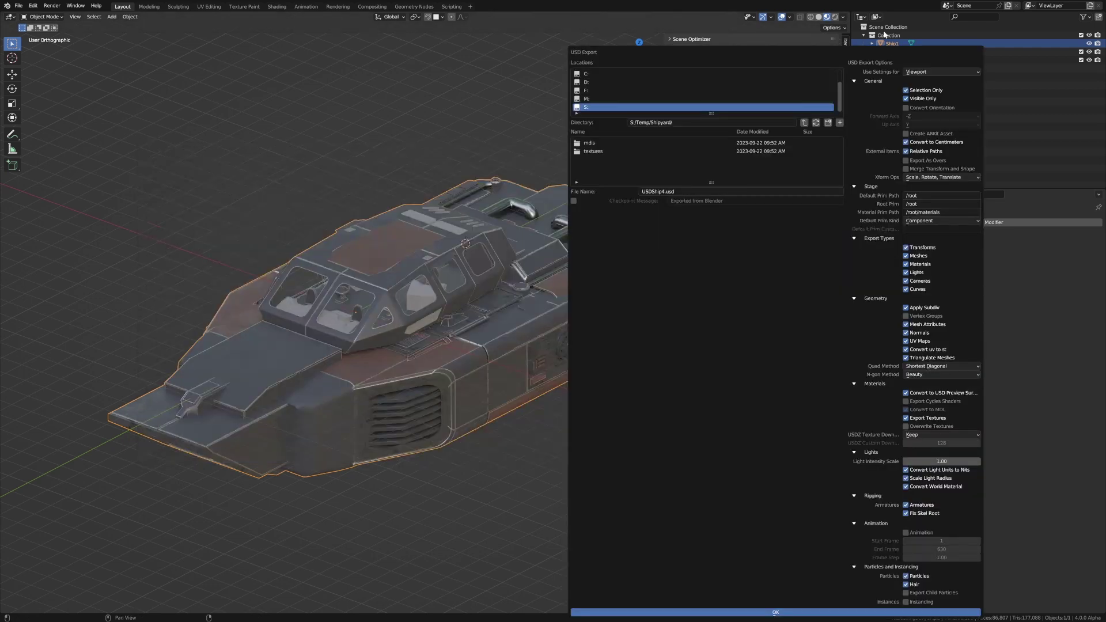
{"action": "left_click", "coordinate": [665, 191]}
{"action": "key", "text": "BackSpace"}
{"action": "type", "text": "1"}
{"action": "left_click", "coordinate": [946, 213]}
{"action": "double_click", "coordinate": [932, 213]}
{"action": "type", "text": "Looks"}
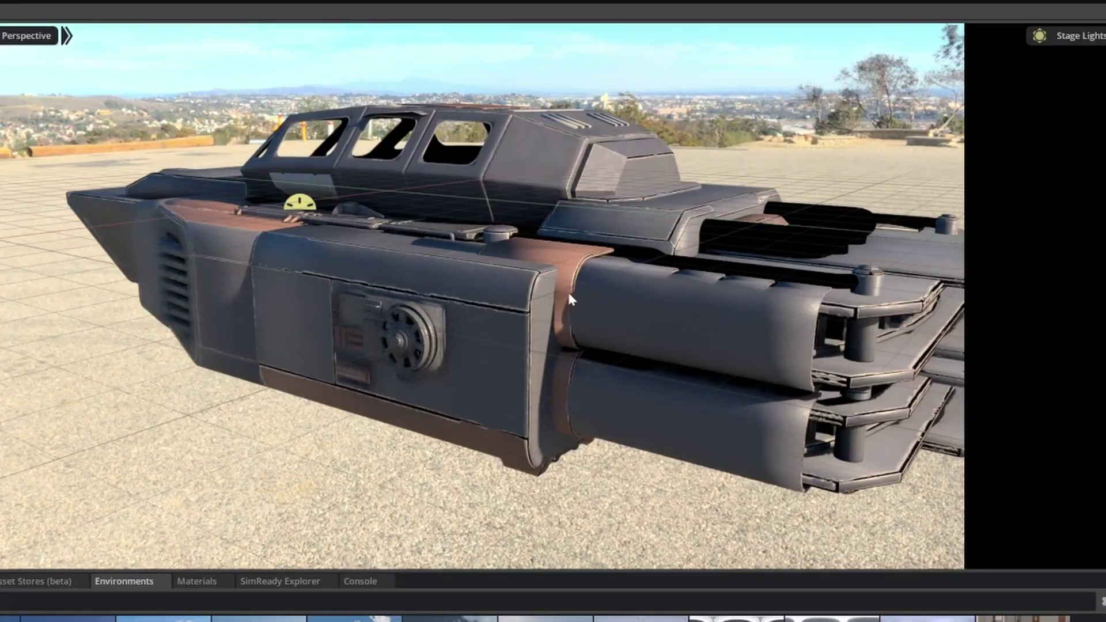
Examine the imported ship's hull shading in USD Composer from the rear engines and from the vented side
{"action": "left_click_drag", "start_coordinate": [566, 289], "coordinate": [465, 296], "text": "alt"}
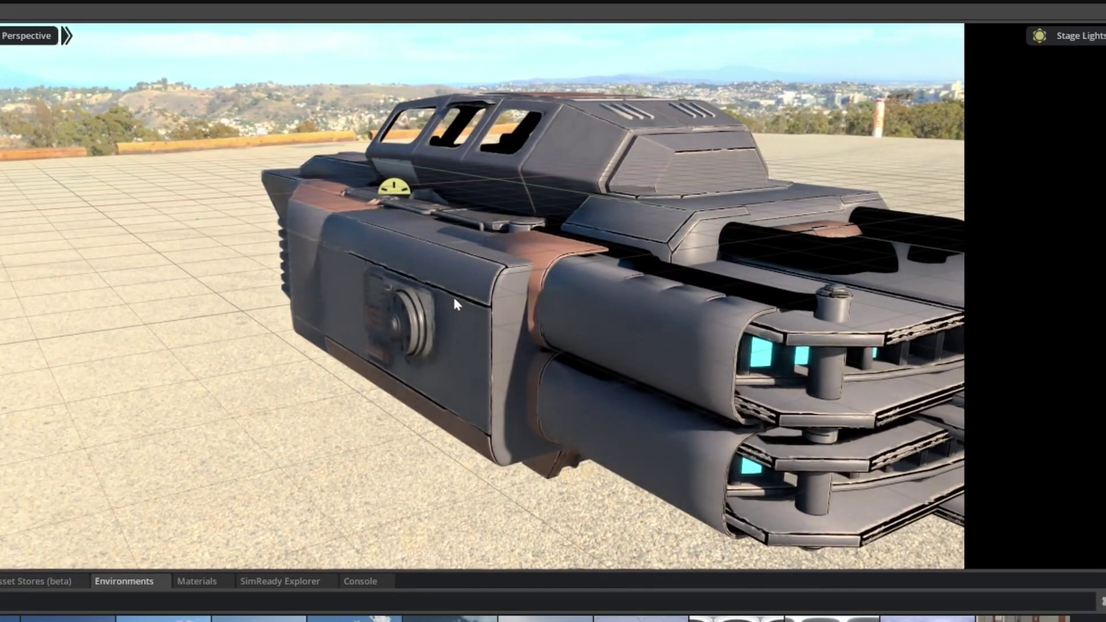
{"action": "left_click_drag", "start_coordinate": [454, 298], "coordinate": [496, 323], "text": "alt"}
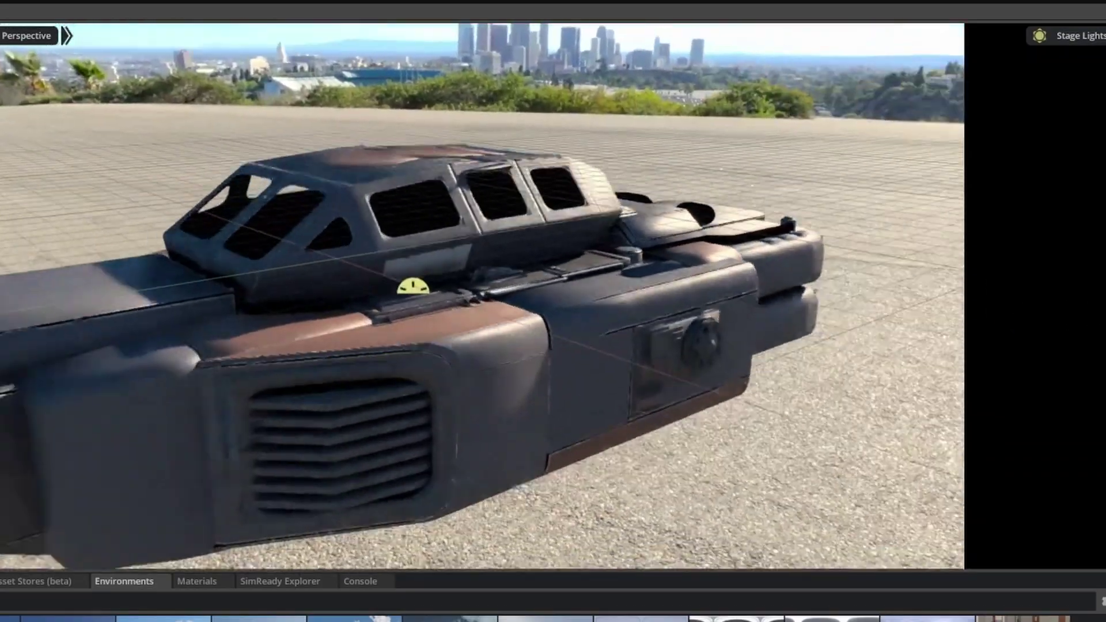
{"action": "middle_click_drag", "start_coordinate": [495, 322], "coordinate": [646, 325]}
{"action": "left_click_drag", "start_coordinate": [622, 441], "coordinate": [685, 384], "text": "alt"}
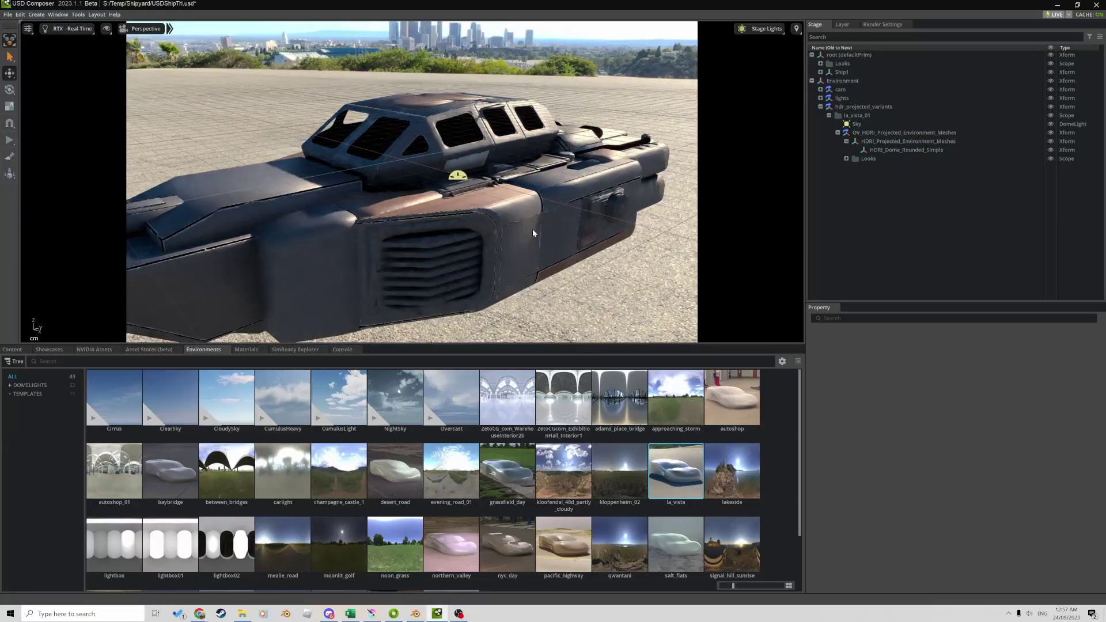
{"action": "left_click_drag", "start_coordinate": [533, 233], "coordinate": [576, 259], "text": "alt"}
Switch to Blender, enable Triangulate Meshes in the USD export options and overwrite USDShipTri.usd
{"action": "left_click", "coordinate": [421, 617]}
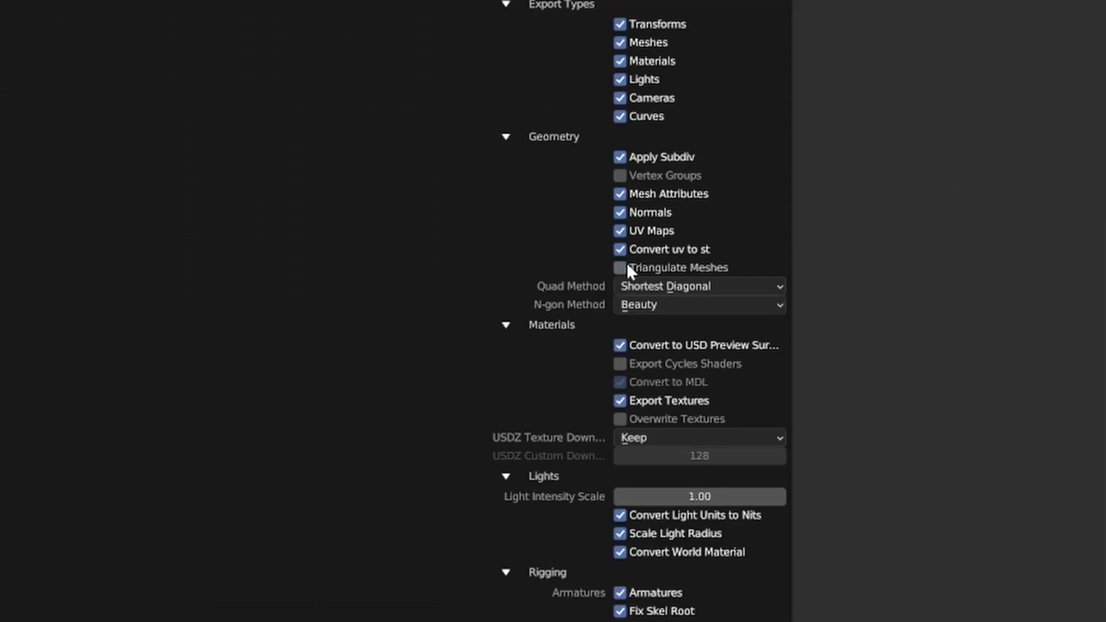
{"action": "left_click", "coordinate": [878, 357]}
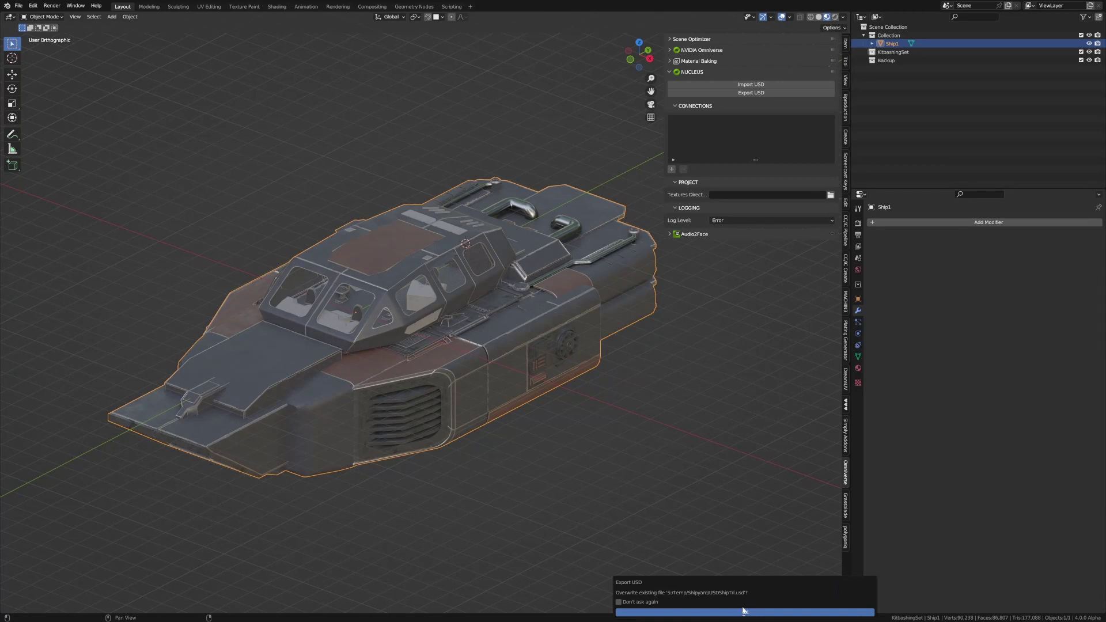
{"action": "left_click", "coordinate": [743, 611]}
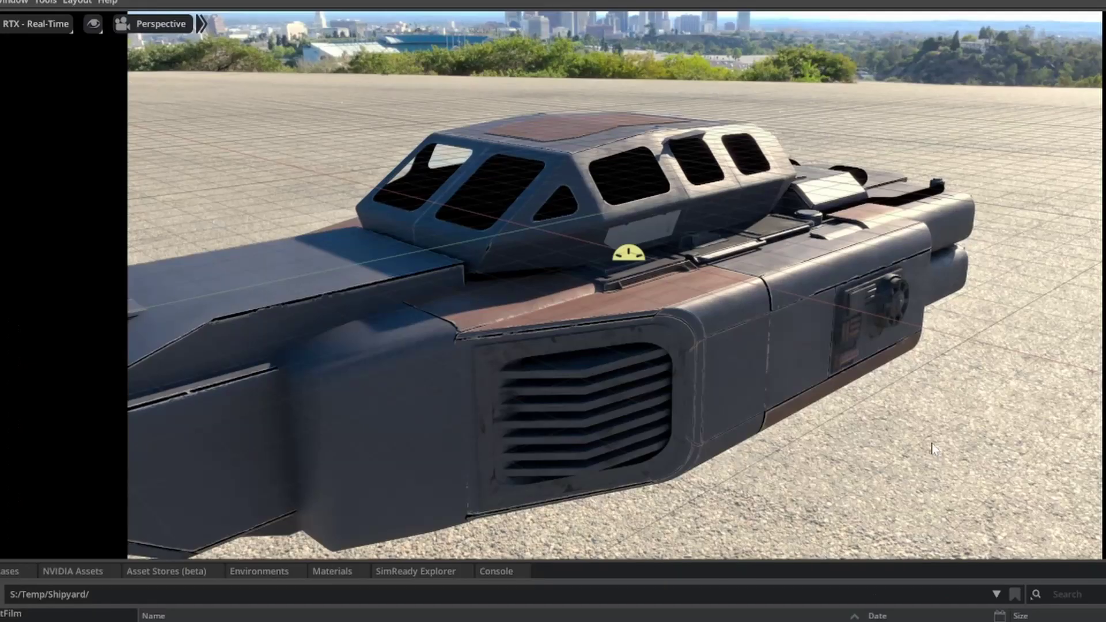
Examine the exported ship's hull surfaces and side vent in USD Composer from a wider view
{"action": "right_click_drag", "start_coordinate": [932, 443], "coordinate": [901, 443]}
{"action": "key", "text": "s"}
{"action": "right_click_drag", "start_coordinate": [752, 376], "coordinate": [764, 425]}
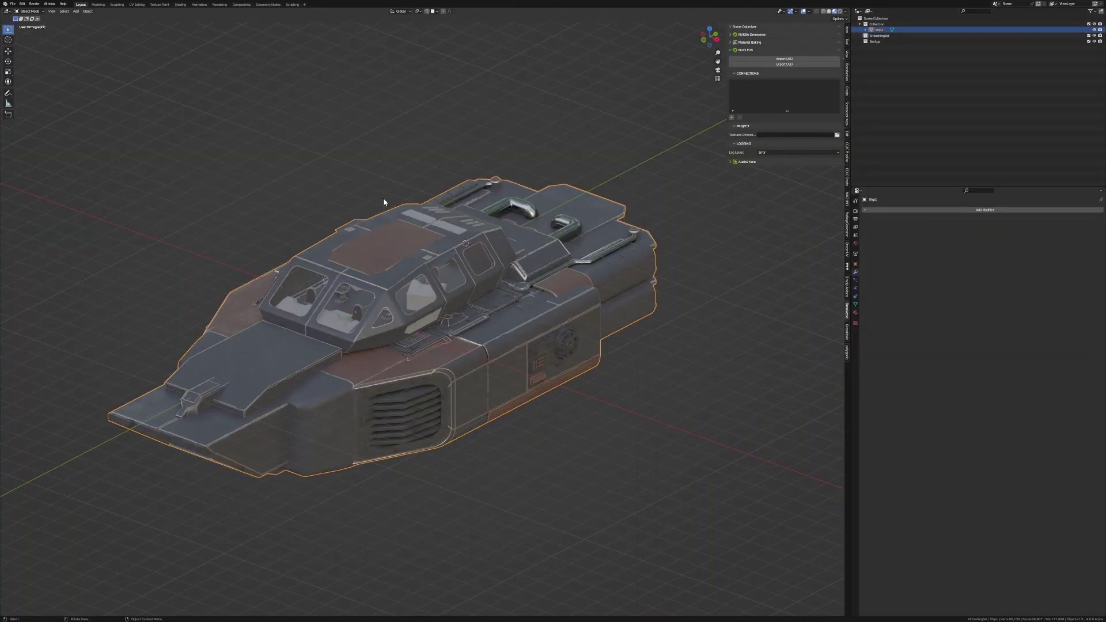
In Blender, select only the sharp edges of the ship mesh and mark them as sharp
{"action": "key", "text": "Tab"}
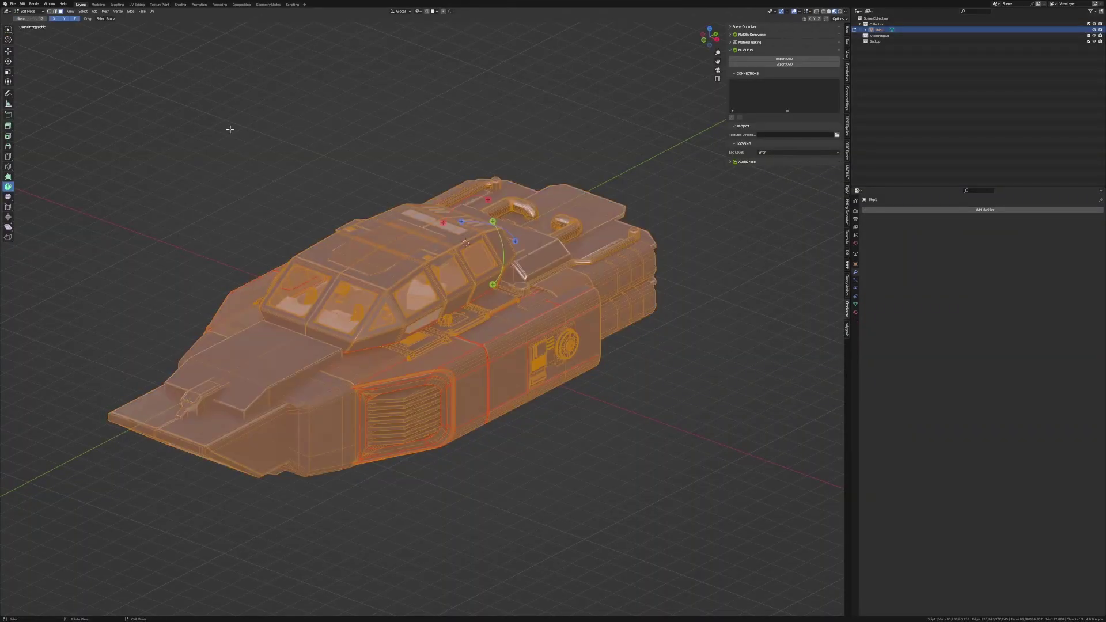
{"action": "left_click", "coordinate": [271, 150]}
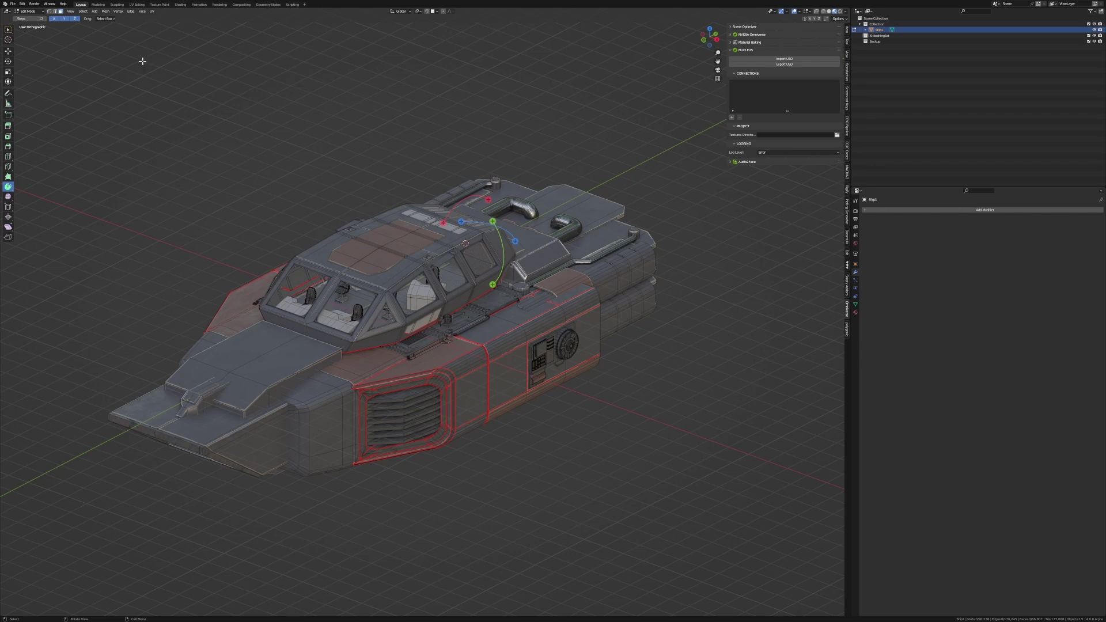
{"action": "left_click", "coordinate": [83, 11]}
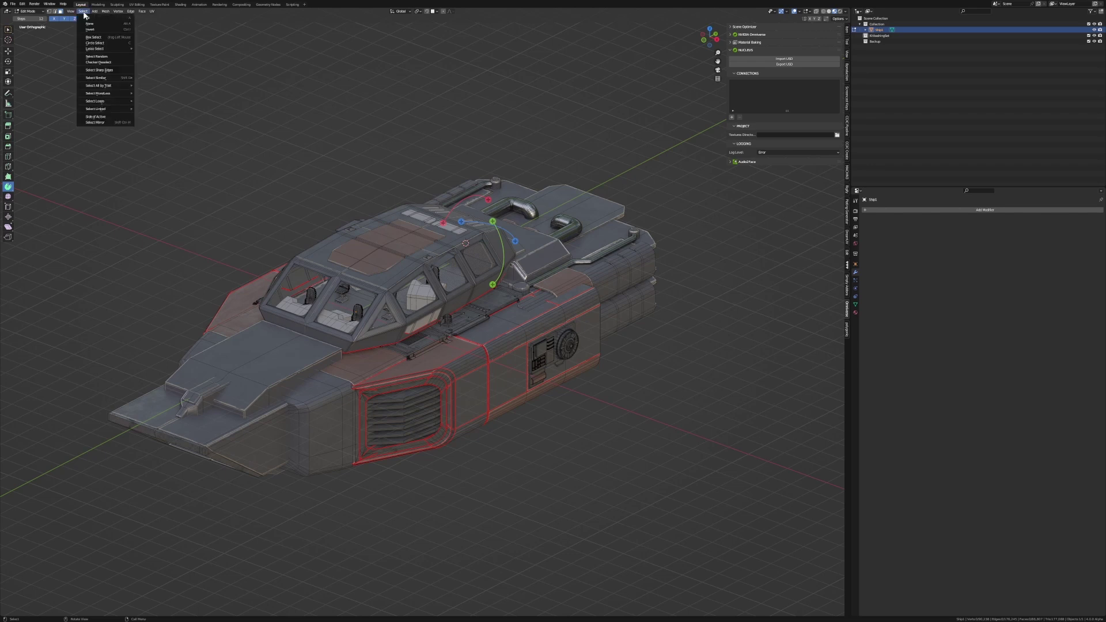
{"action": "left_click", "coordinate": [107, 69]}
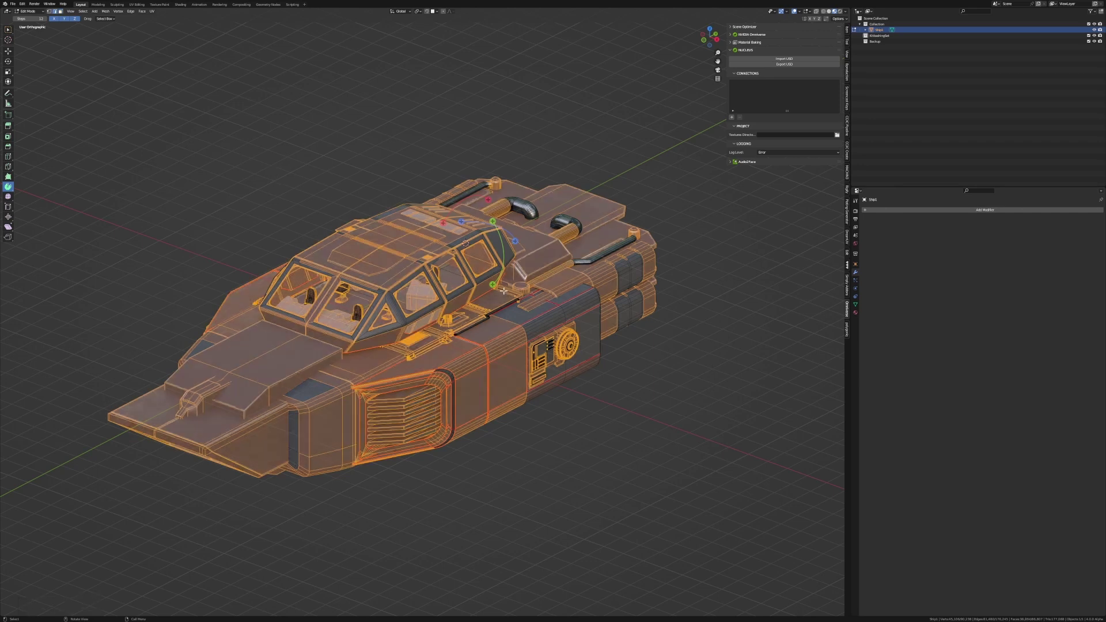
{"action": "key", "text": "alt+a"}
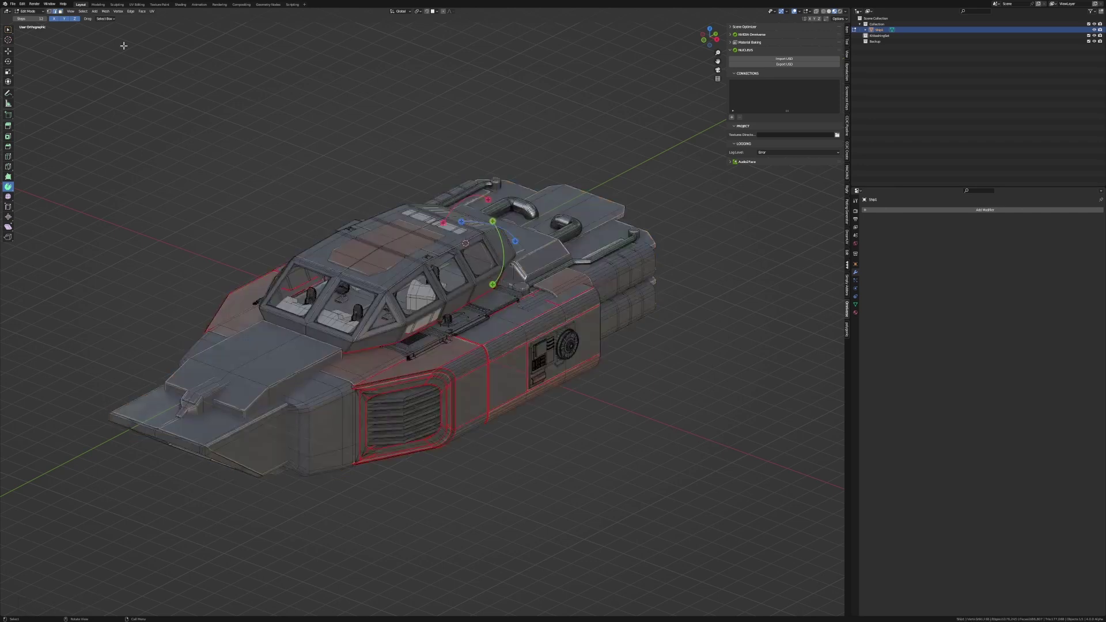
{"action": "left_click", "coordinate": [84, 11]}
{"action": "left_click", "coordinate": [109, 70]}
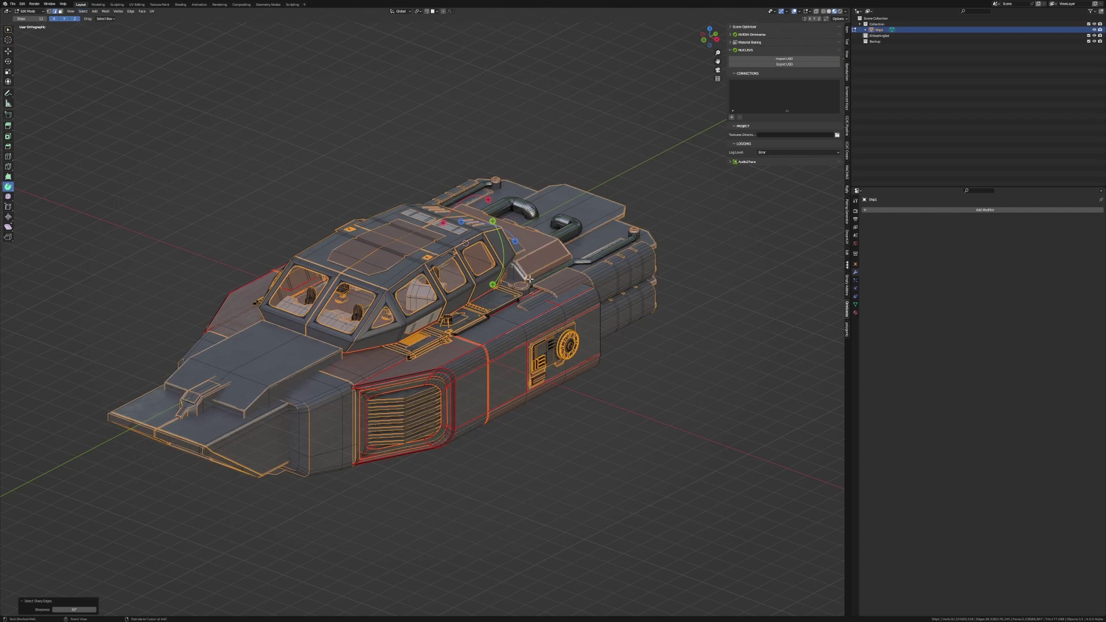
{"action": "key", "text": "ctrl+e"}
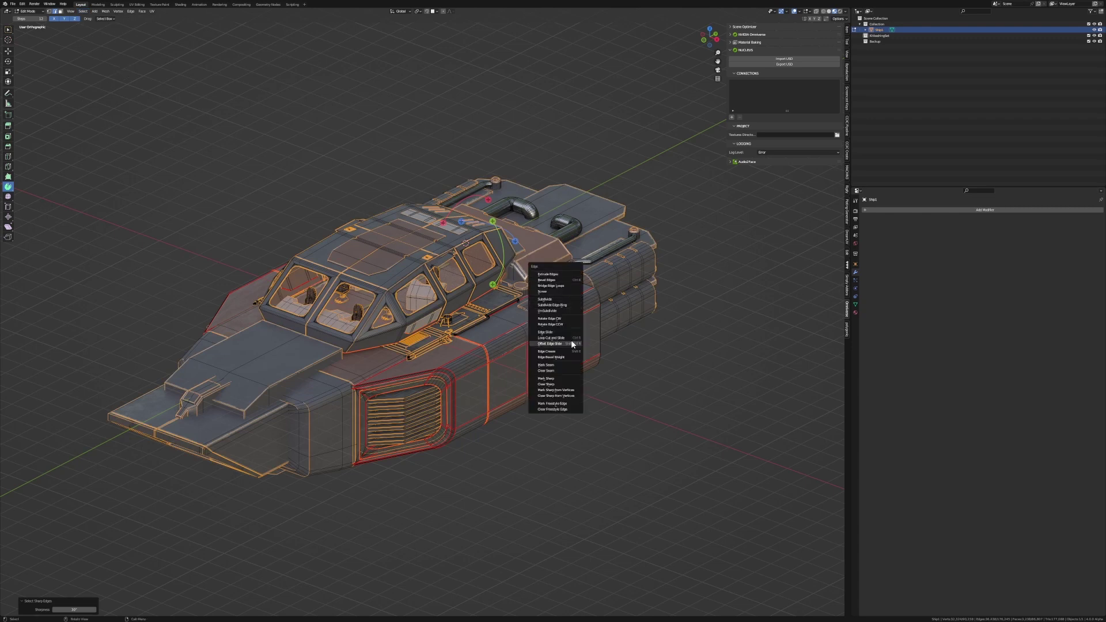
{"action": "left_click", "coordinate": [569, 378]}
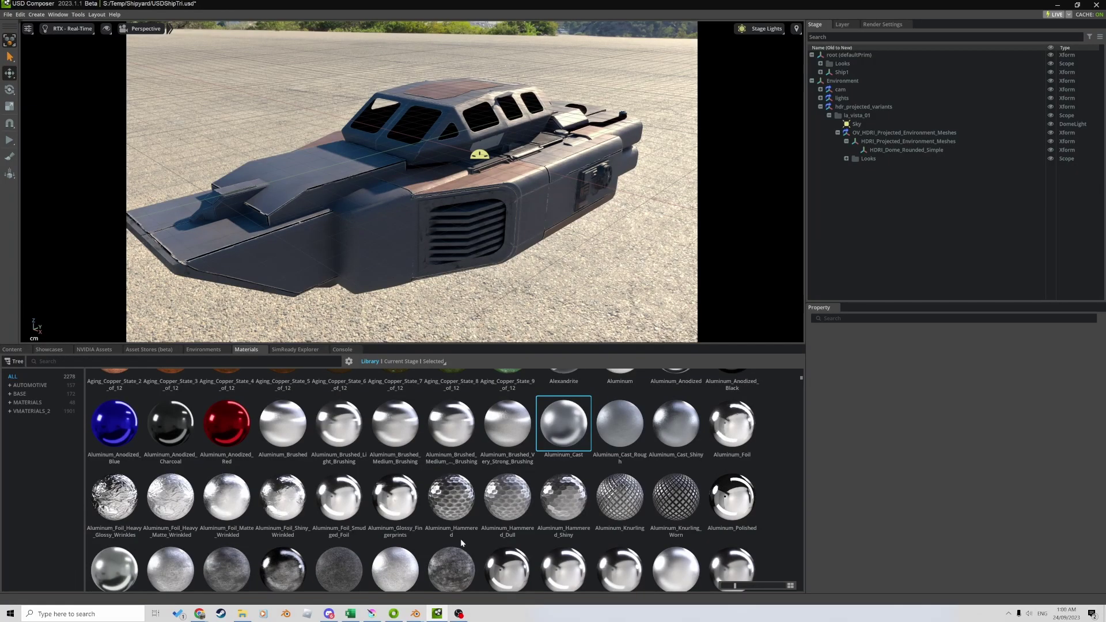
In USD Composer, assign the Aluminum_Hammered_Dull library material to the ship's DUV_Painted_DGrey subset
{"action": "left_click_drag", "start_coordinate": [519, 513], "coordinate": [515, 228]}
{"action": "left_click", "coordinate": [563, 304]}
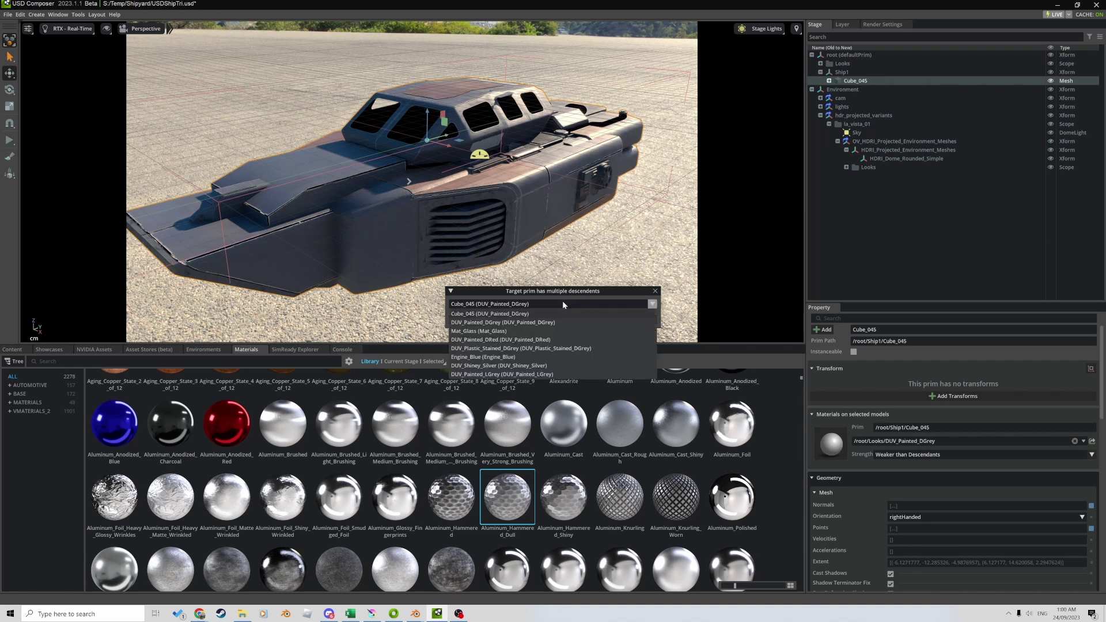
{"action": "left_click", "coordinate": [562, 322]}
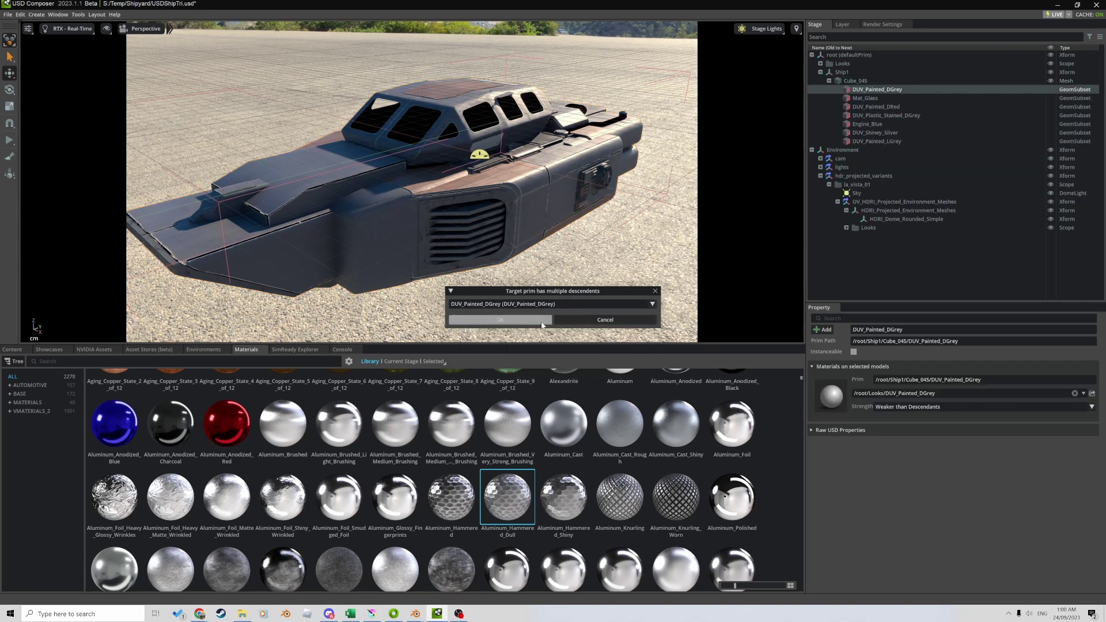
{"action": "left_click", "coordinate": [541, 321]}
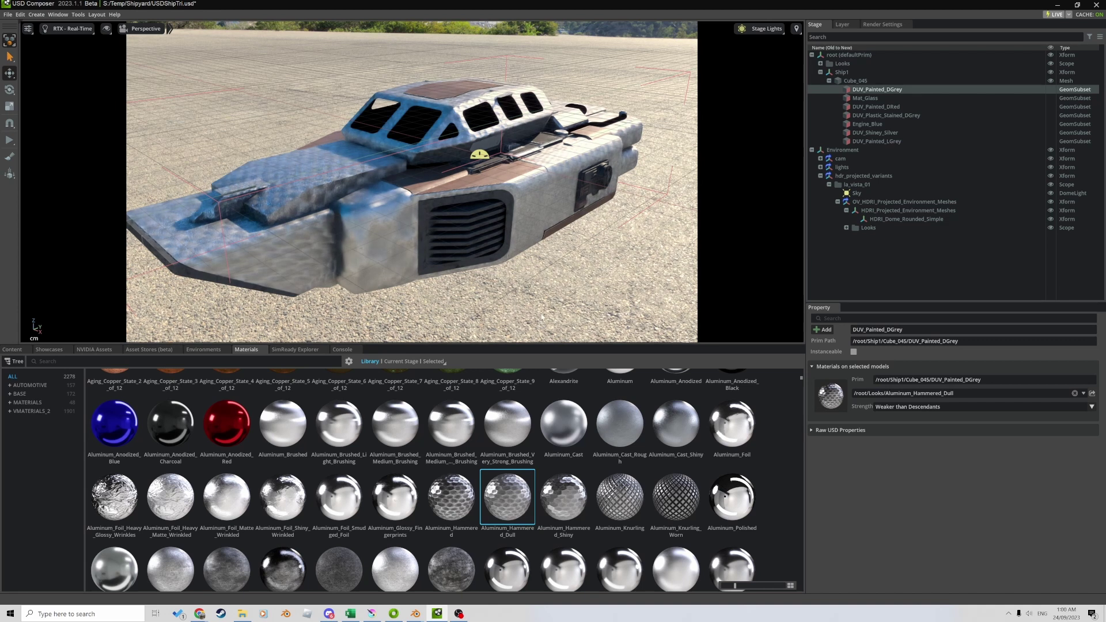
Review the materials in the root Looks scope and the ship's DUV_Shiney_Silver geometry subset
{"action": "left_click", "coordinate": [821, 63]}
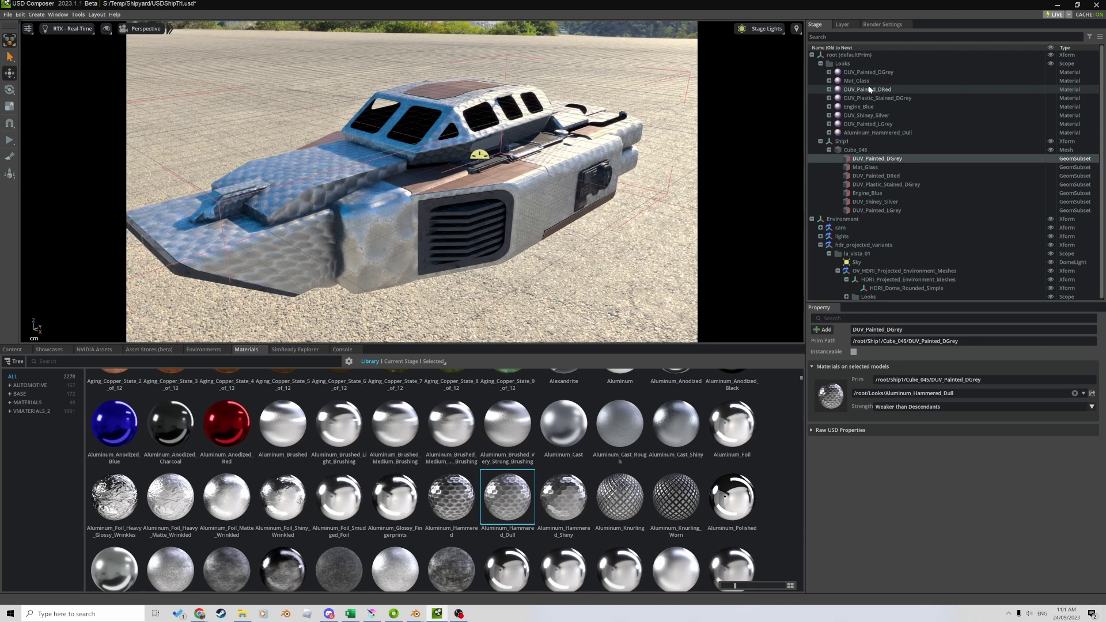
{"action": "left_click", "coordinate": [592, 194]}
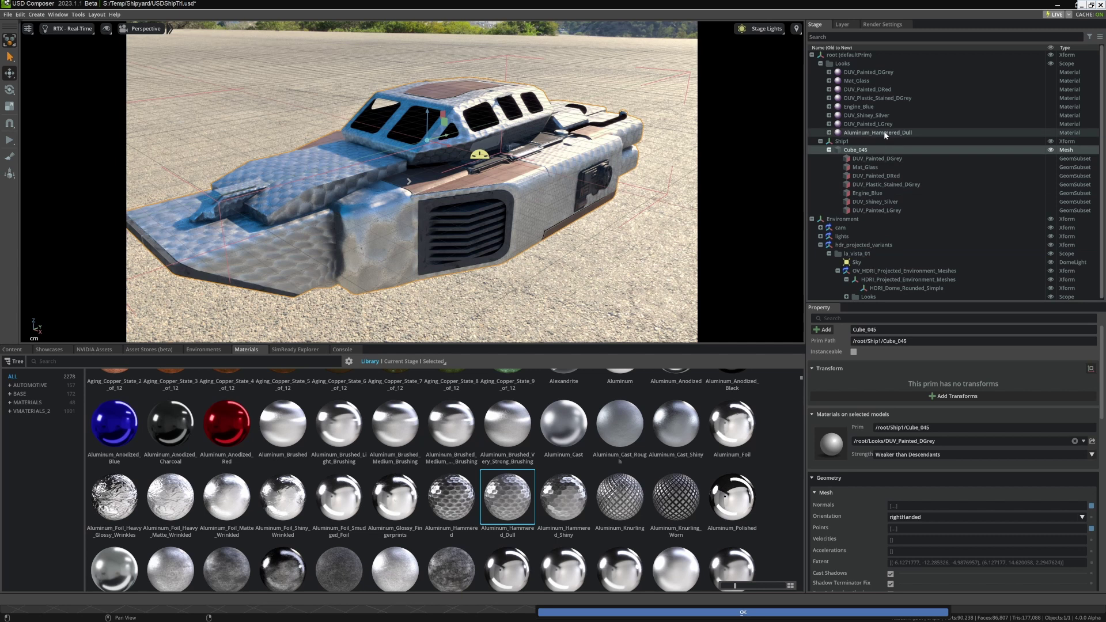
{"action": "left_click", "coordinate": [893, 202]}
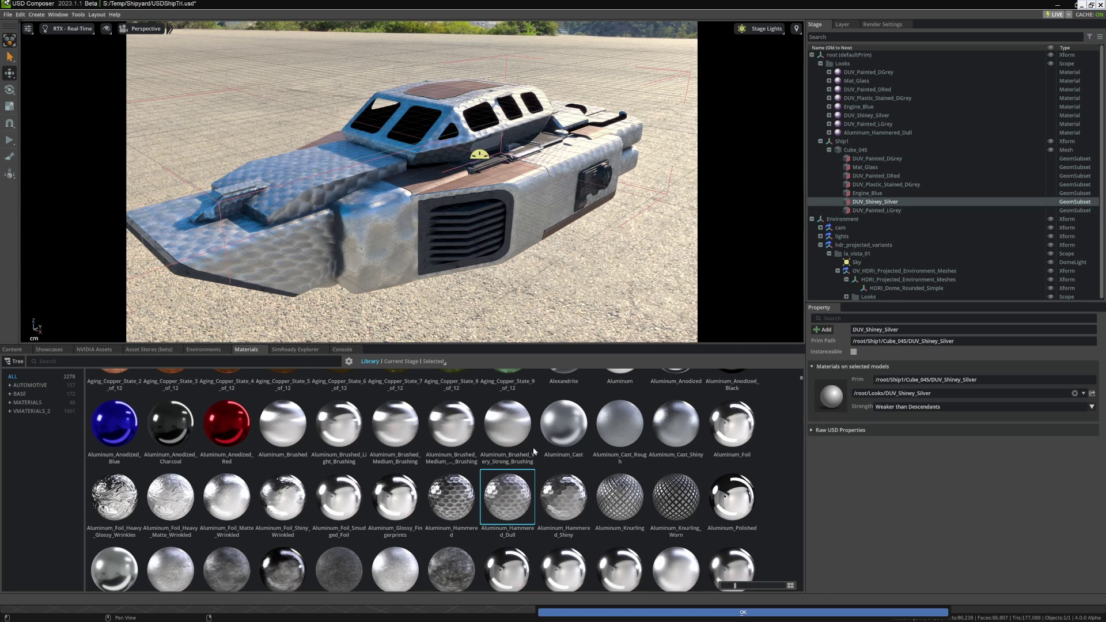
Assign the Aluminum_Cast library material to the ship's DUV_Shiney_Silver subset
{"action": "left_click_drag", "start_coordinate": [579, 437], "coordinate": [549, 181]}
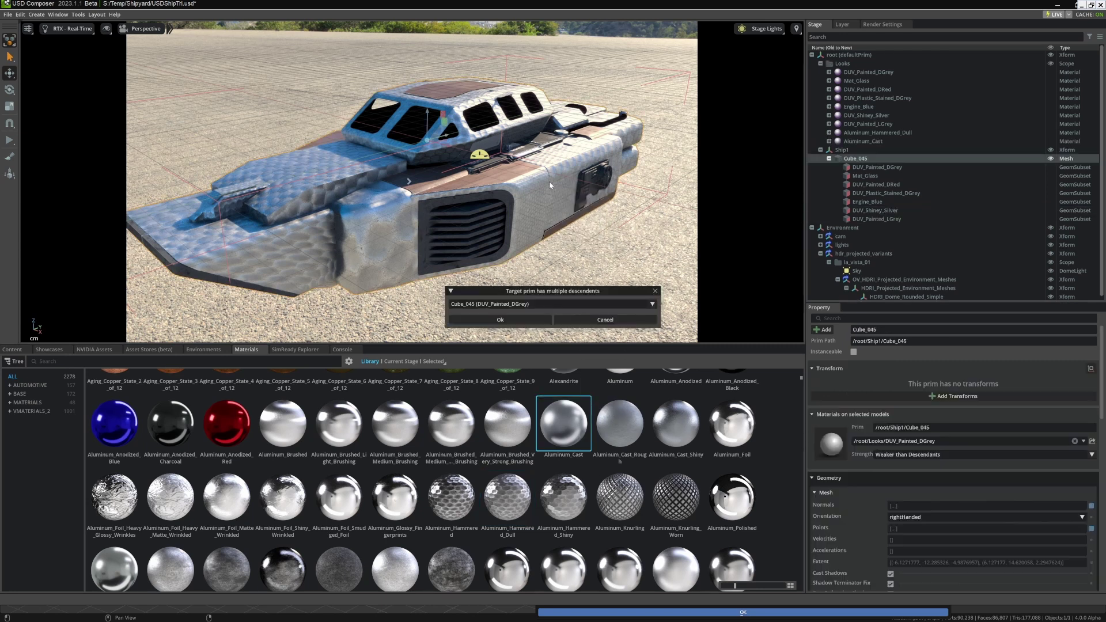
{"action": "left_click", "coordinate": [572, 305]}
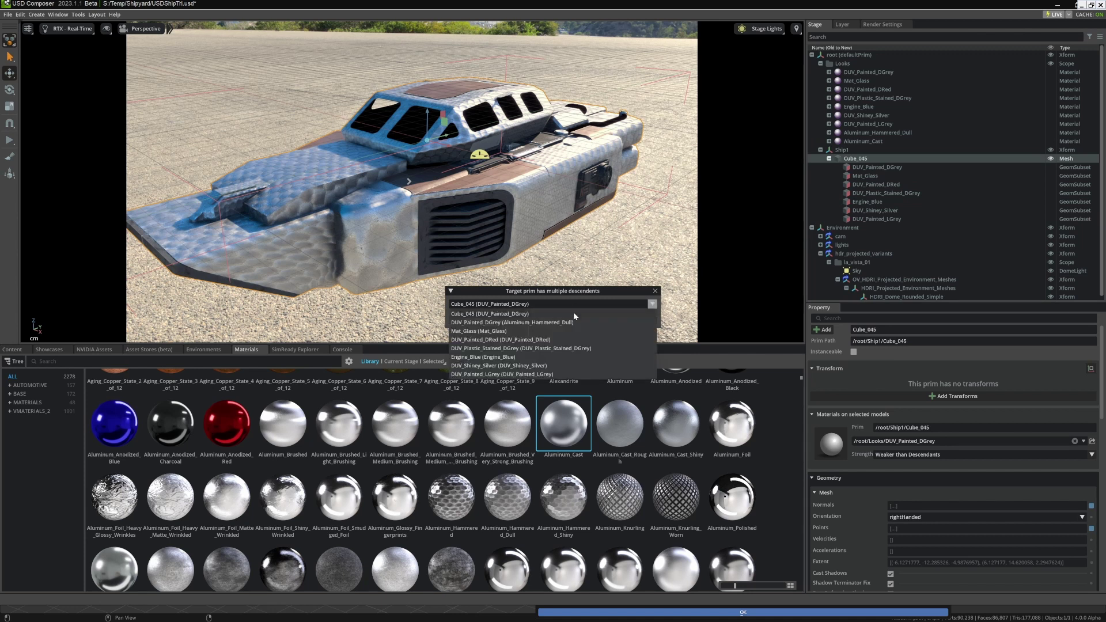
{"action": "left_click", "coordinate": [574, 365]}
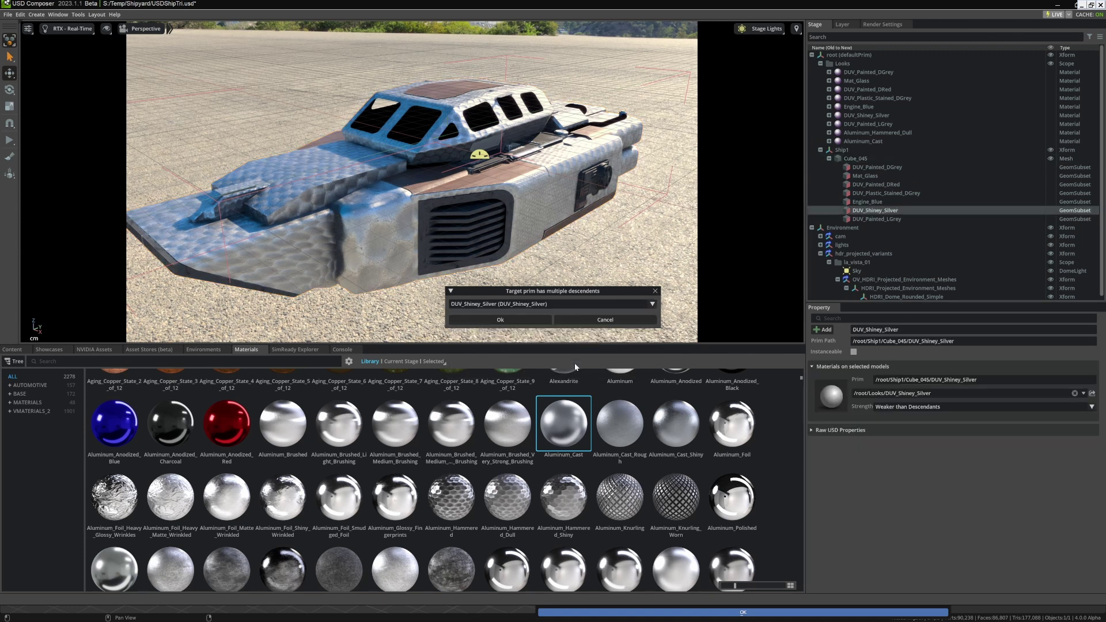
{"action": "left_click", "coordinate": [546, 323]}
Examine the ship's rear pipes up close and the Aluminum_Cast material's reflectivity, opacity, normal and UV properties
{"action": "left_click_drag", "start_coordinate": [632, 195], "coordinate": [582, 165], "text": "alt"}
{"action": "right_click_drag", "start_coordinate": [582, 164], "coordinate": [500, 255]}
{"action": "key", "text": "w"}
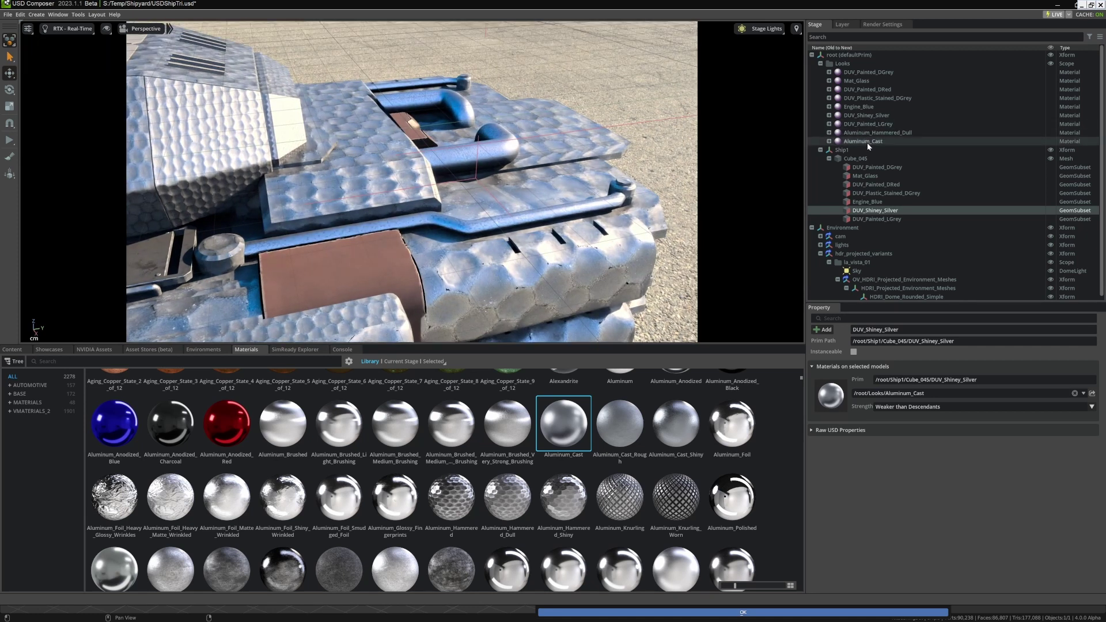
{"action": "left_click", "coordinate": [866, 142]}
{"action": "scroll", "coordinate": [870, 375], "scroll_direction": "down", "scroll_amount": 10}
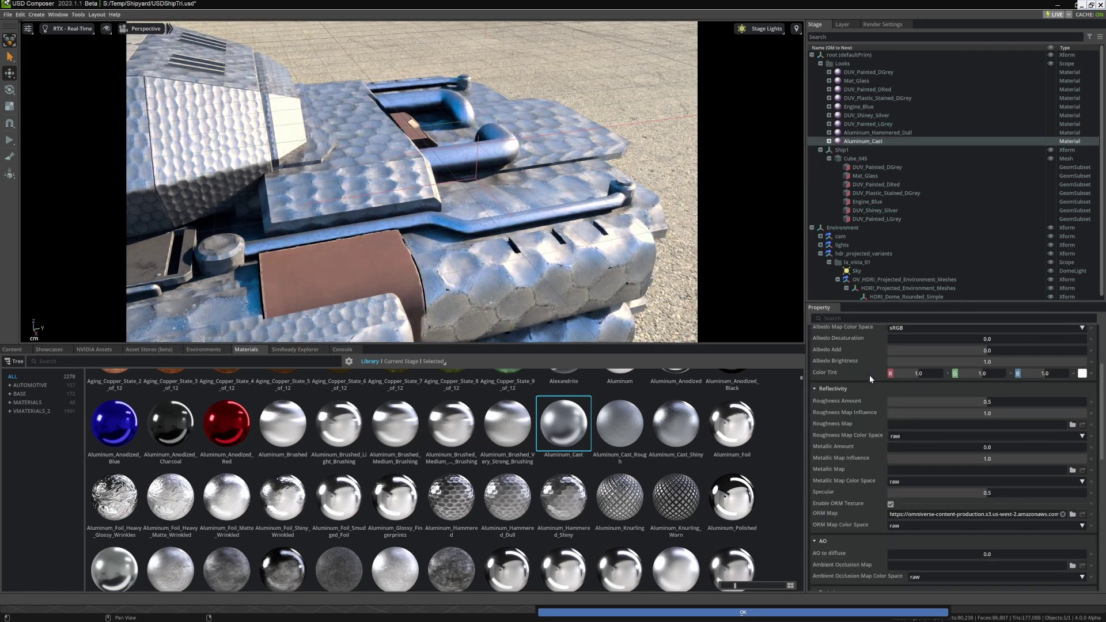
{"action": "scroll", "coordinate": [844, 420], "scroll_direction": "down", "scroll_amount": 5}
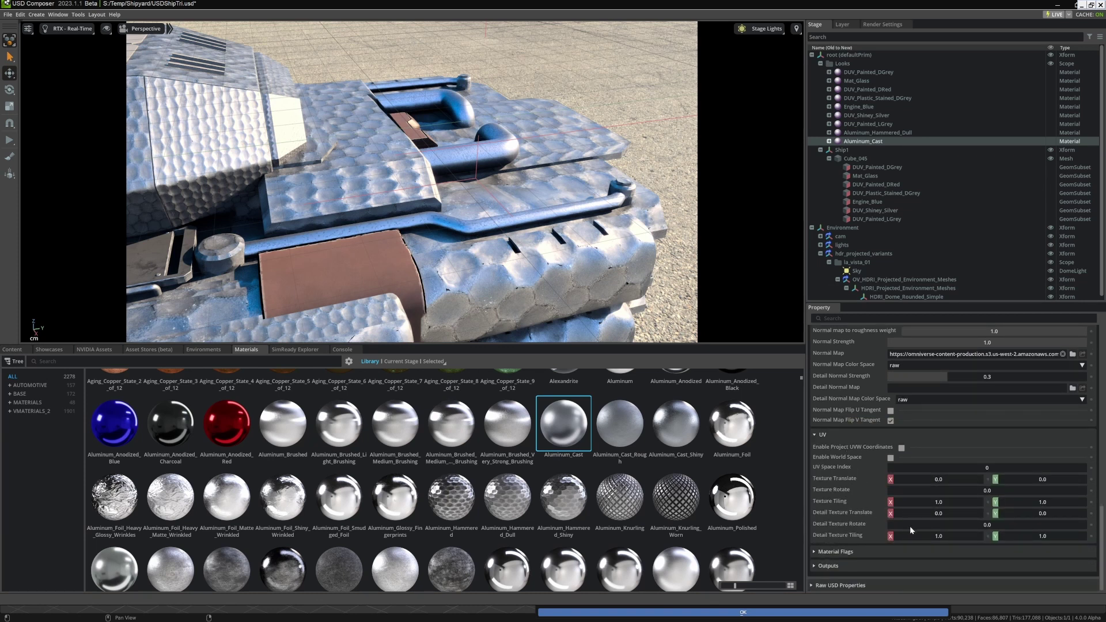
{"action": "scroll", "coordinate": [886, 438], "scroll_direction": "up", "scroll_amount": 5}
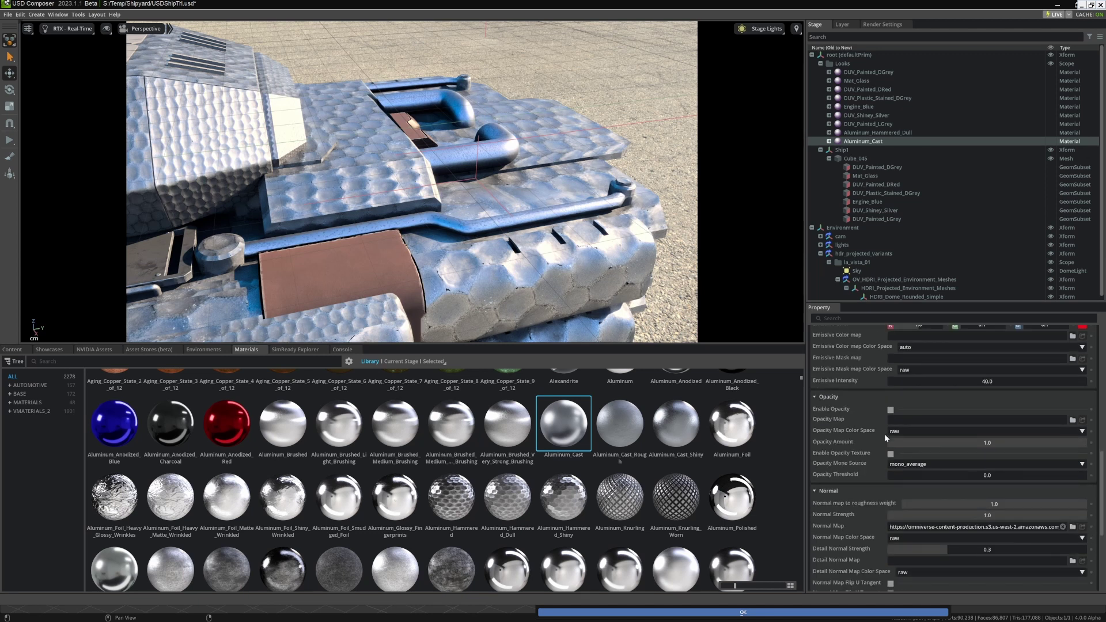
{"action": "scroll", "coordinate": [886, 437], "scroll_direction": "up", "scroll_amount": 6}
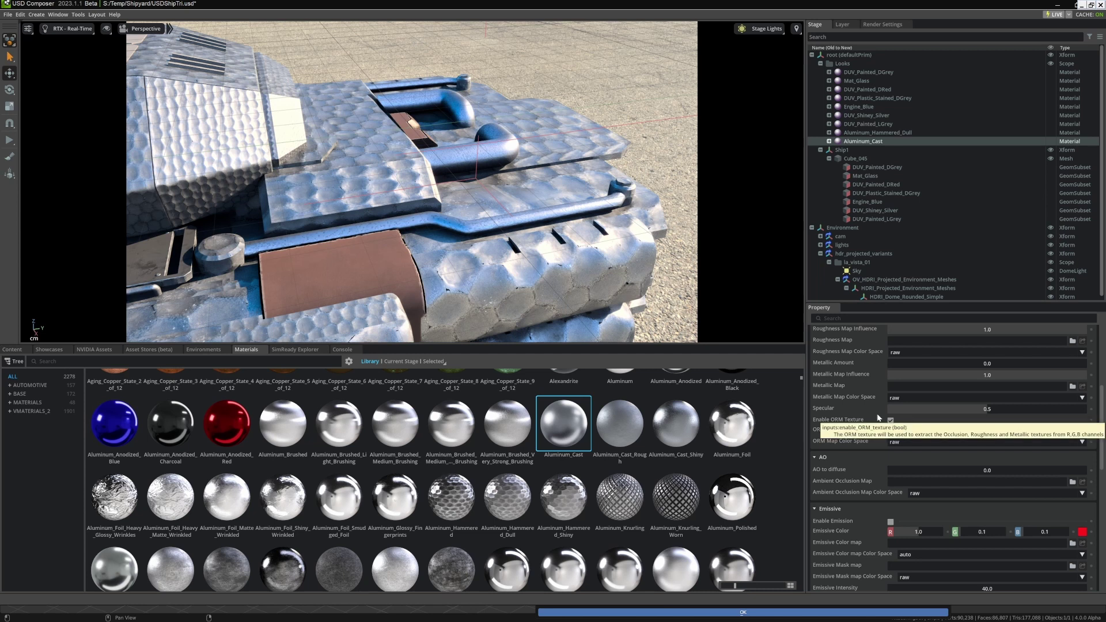
Open the Aluminum_Cast material in the MDL material graph and inspect its shader inputs, output connections and UV properties
{"action": "scroll", "coordinate": [872, 405], "scroll_direction": "up", "scroll_amount": 5}
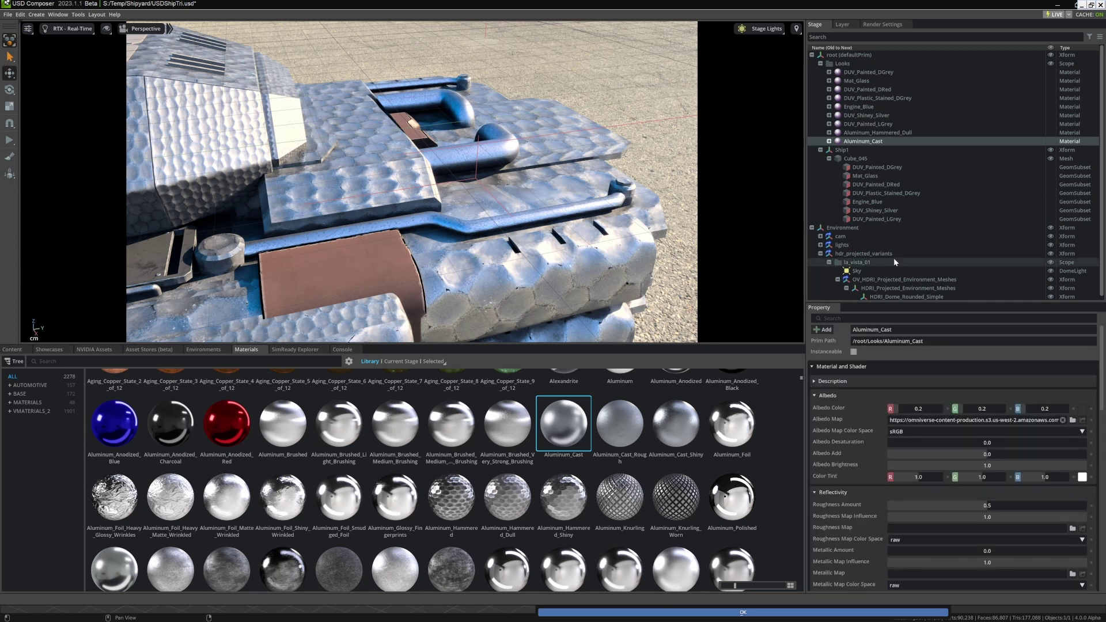
{"action": "right_click", "coordinate": [873, 140]}
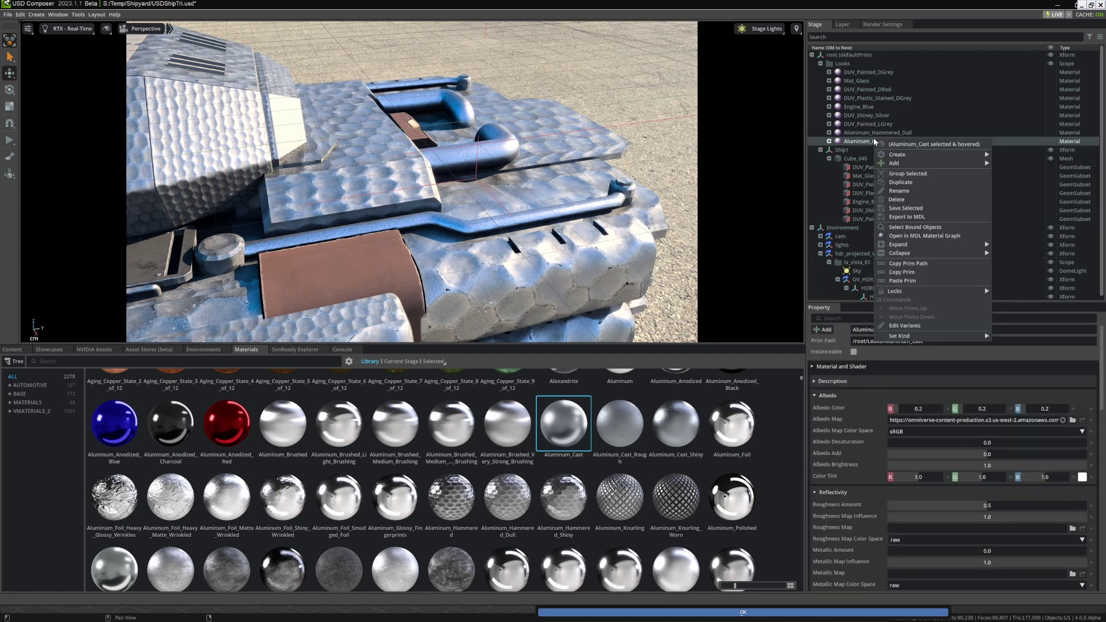
{"action": "left_click", "coordinate": [928, 236]}
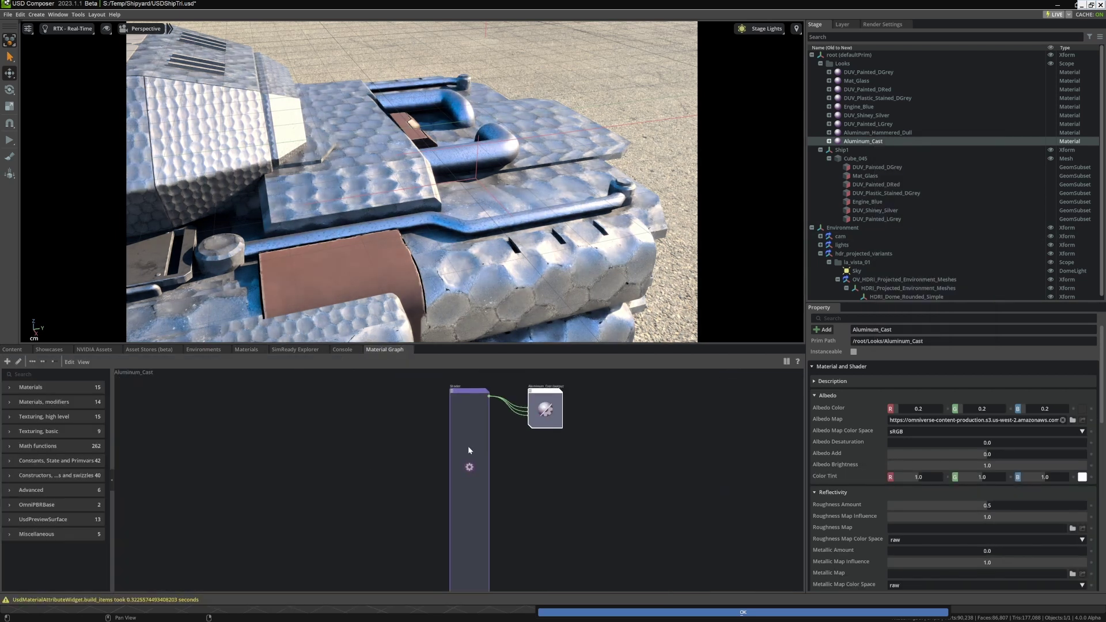
{"action": "scroll", "coordinate": [468, 446], "scroll_direction": "up", "scroll_amount": 7}
{"action": "middle_click_drag", "start_coordinate": [469, 446], "coordinate": [541, 600]}
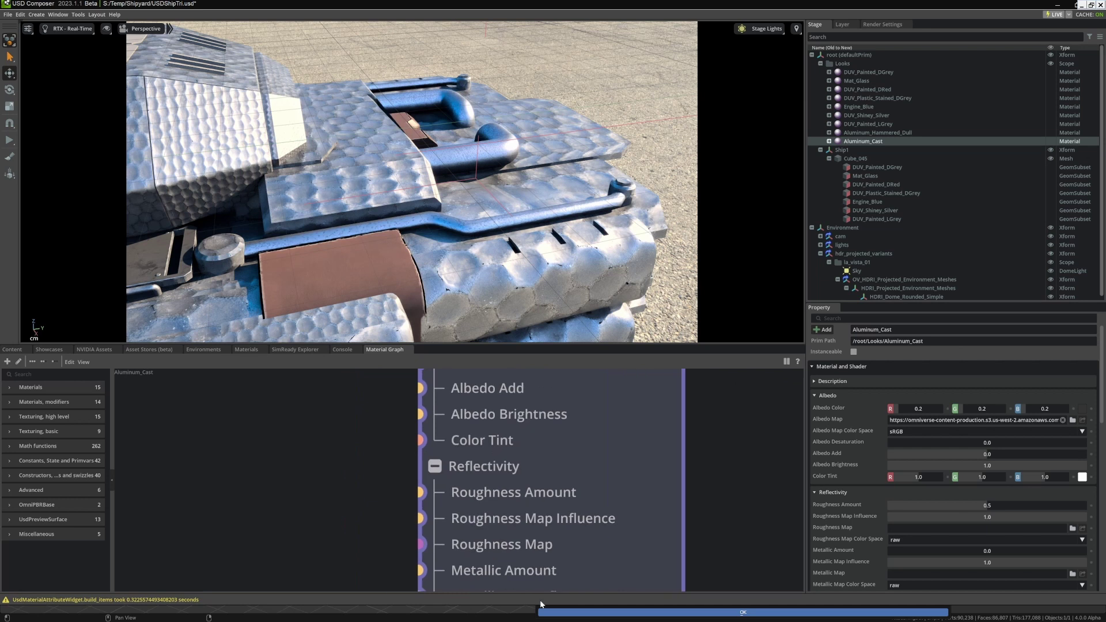
{"action": "scroll", "coordinate": [542, 490], "scroll_direction": "down", "scroll_amount": 3}
{"action": "scroll", "coordinate": [524, 463], "scroll_direction": "down", "scroll_amount": 2}
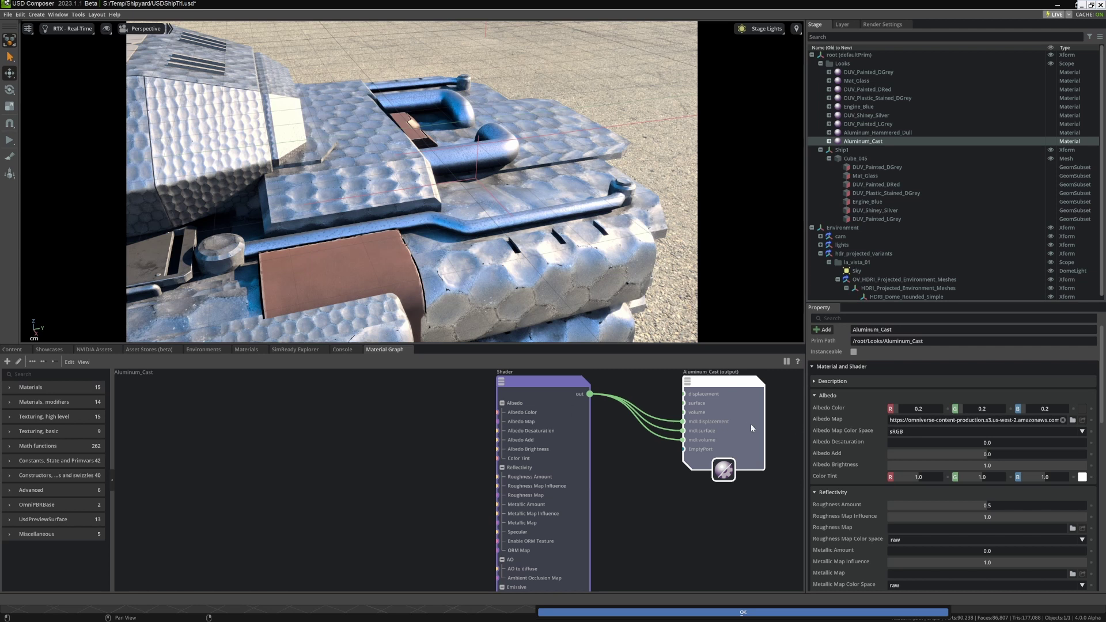
{"action": "scroll", "coordinate": [878, 403], "scroll_direction": "down", "scroll_amount": 10}
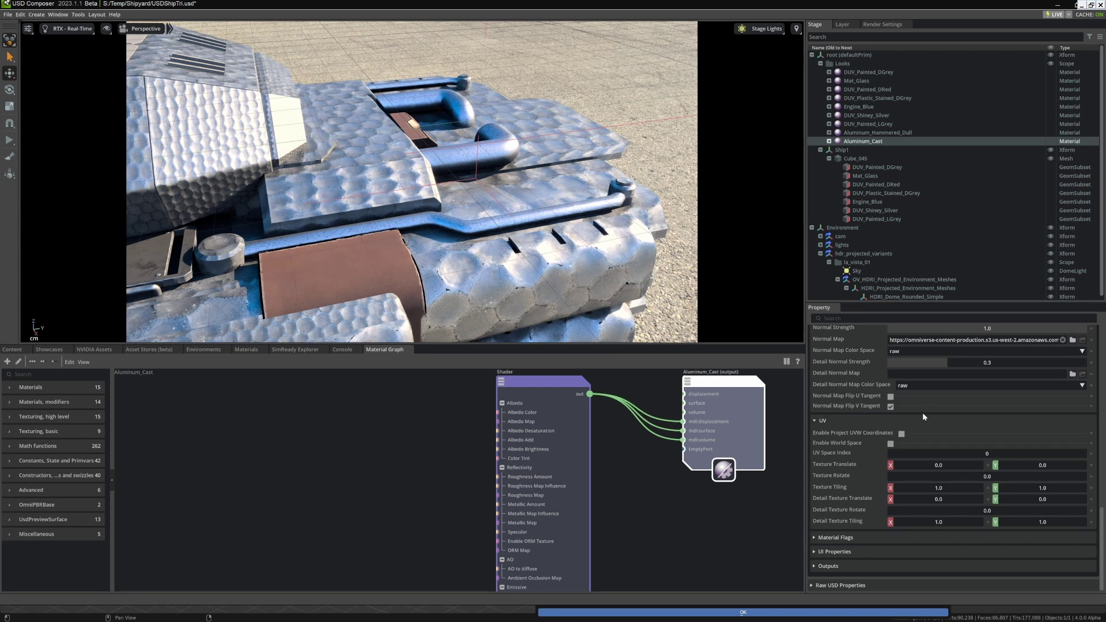
Open the DUV_Shiney_Silver material in the MDL material graph and select its MDL_Displacement node
{"action": "left_click", "coordinate": [877, 115]}
{"action": "right_click", "coordinate": [879, 118]}
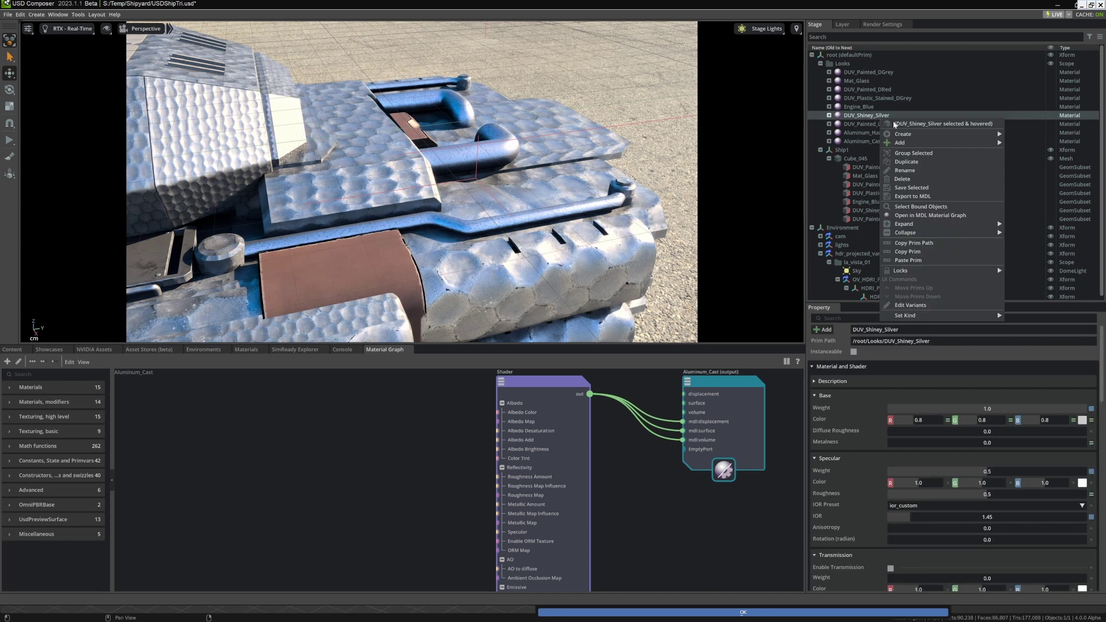
{"action": "left_click", "coordinate": [935, 215]}
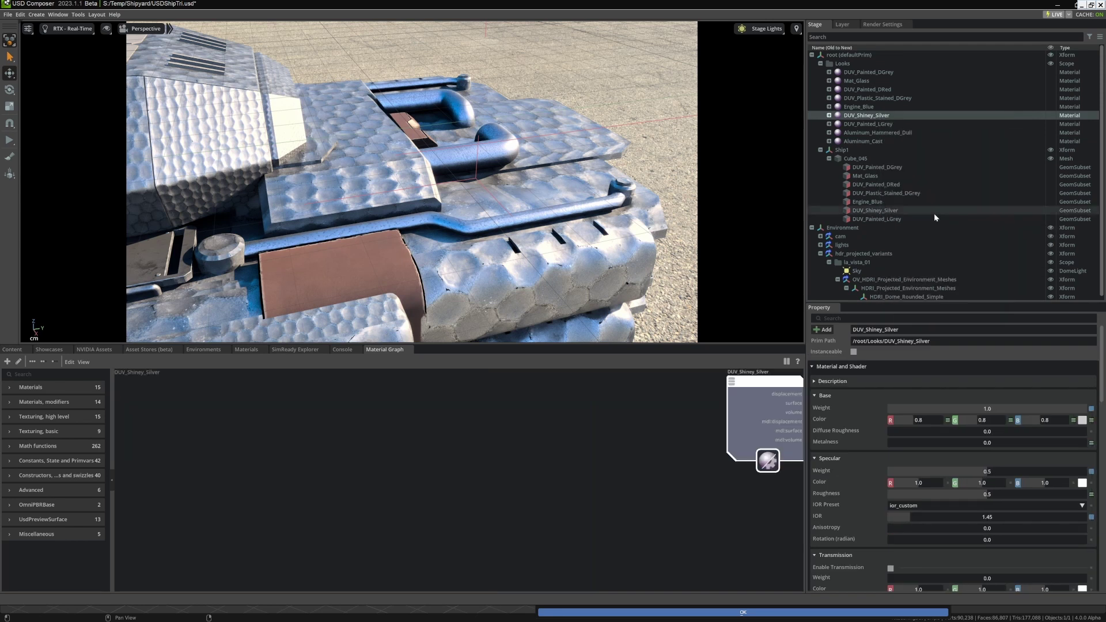
{"action": "middle_click_drag", "start_coordinate": [502, 532], "coordinate": [523, 440]}
{"action": "scroll", "coordinate": [499, 466], "scroll_direction": "up", "scroll_amount": 6}
{"action": "scroll", "coordinate": [605, 492], "scroll_direction": "up", "scroll_amount": 4}
{"action": "left_click_drag", "start_coordinate": [493, 503], "coordinate": [607, 499]}
Trace the DUV_Shiney_Silver node network from the MDL type casts and image textures to the preview mapping and preview texture nodes
{"action": "middle_click_drag", "start_coordinate": [586, 374], "coordinate": [668, 564]}
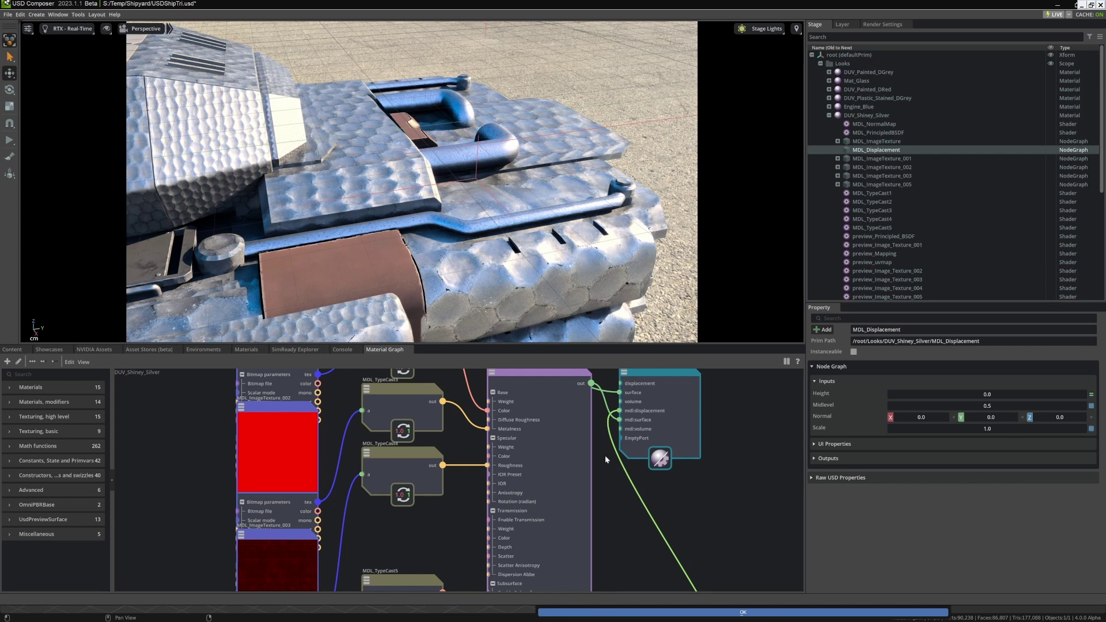
{"action": "middle_click_drag", "start_coordinate": [527, 381], "coordinate": [646, 594]}
{"action": "middle_click_drag", "start_coordinate": [596, 492], "coordinate": [703, 584]}
{"action": "middle_click_drag", "start_coordinate": [501, 422], "coordinate": [506, 469]}
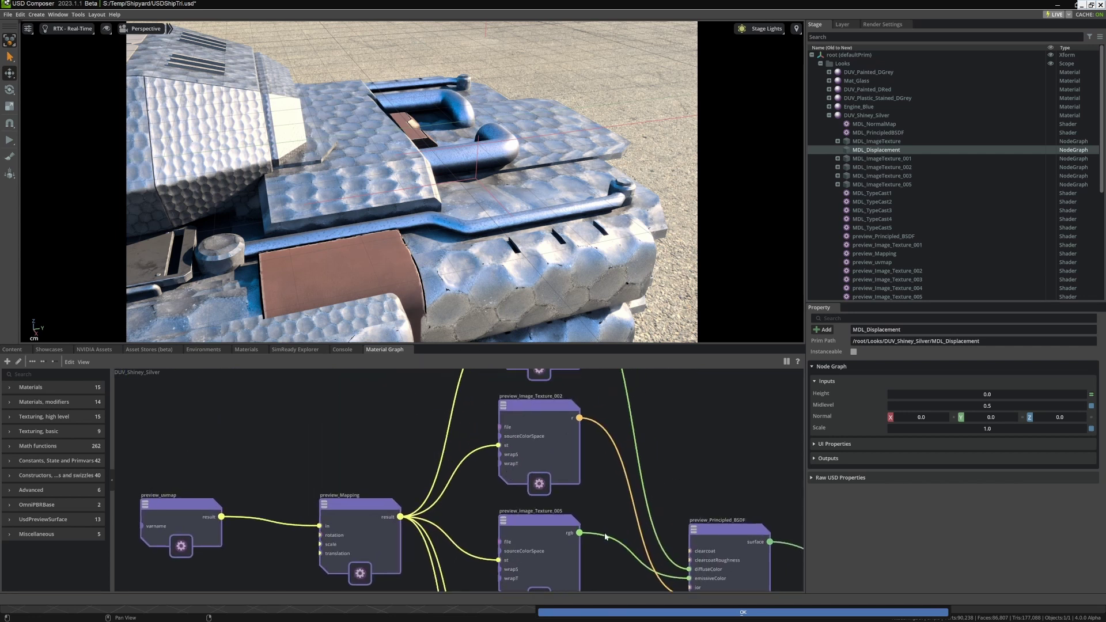
{"action": "middle_click_drag", "start_coordinate": [619, 543], "coordinate": [570, 409]}
{"action": "middle_click_drag", "start_coordinate": [608, 521], "coordinate": [586, 400]}
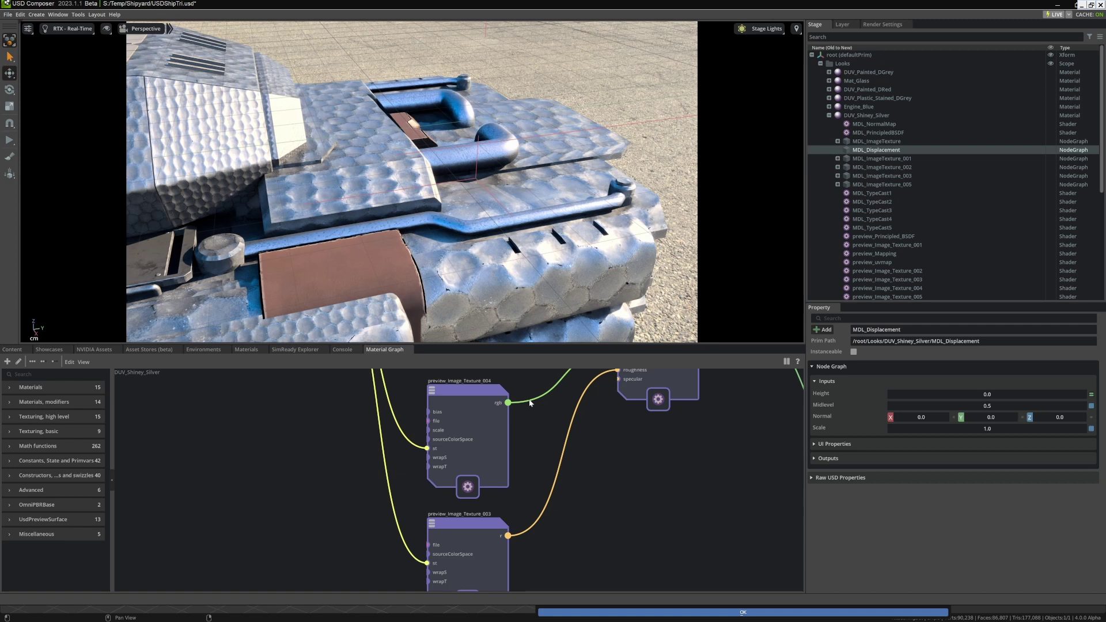
View the whole ship from the front and side in the perspective viewport to check the assigned materials
{"action": "scroll", "coordinate": [461, 260], "scroll_direction": "down", "scroll_amount": 6}
{"action": "left_click_drag", "start_coordinate": [460, 259], "coordinate": [423, 323], "text": "alt"}
{"action": "right_click_drag", "start_coordinate": [424, 323], "coordinate": [590, 419]}
{"action": "key", "text": "s"}
{"action": "key", "text": "a"}
{"action": "key", "text": "w"}
{"action": "key", "text": "s"}
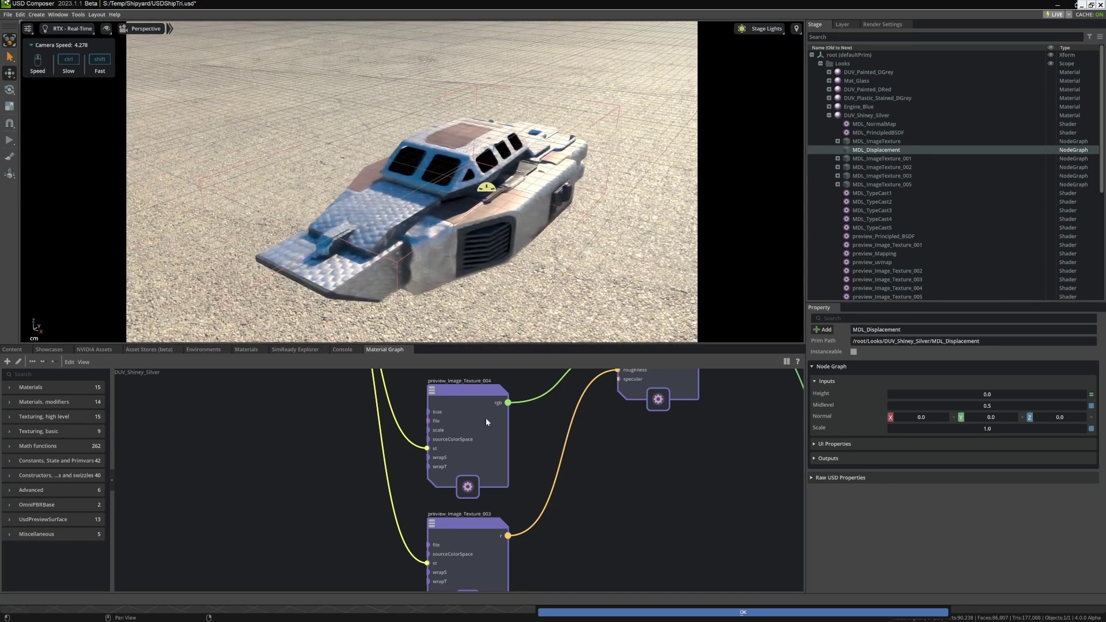